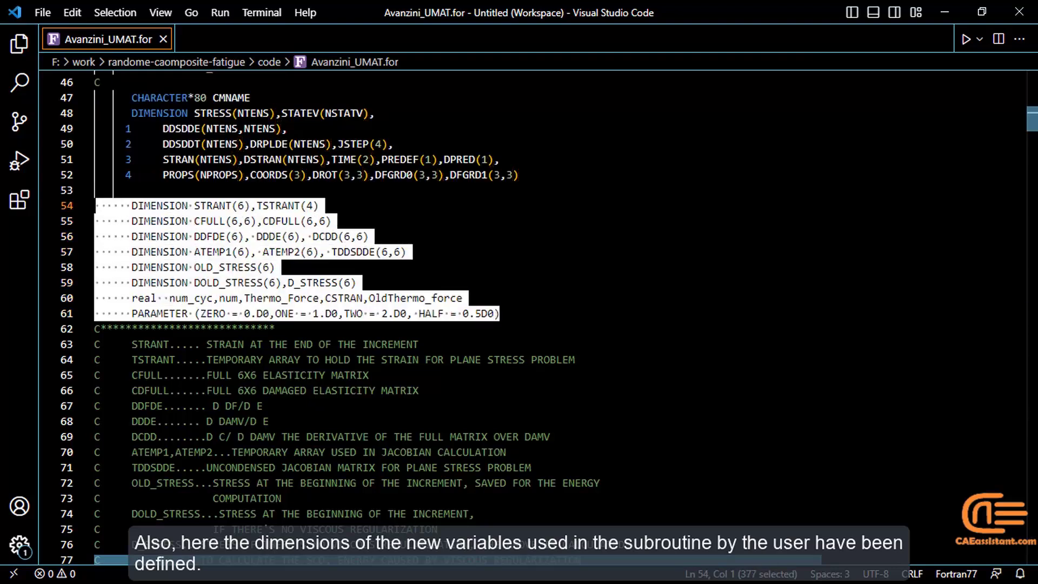
Step: Examine the comments explaining the new variables and the material property assignments from PROPS(1) to PROPS(6) in Avanzini_UMAT.for
scroll(519, 319, down, 4)
drag(431, 419, 94, 142)
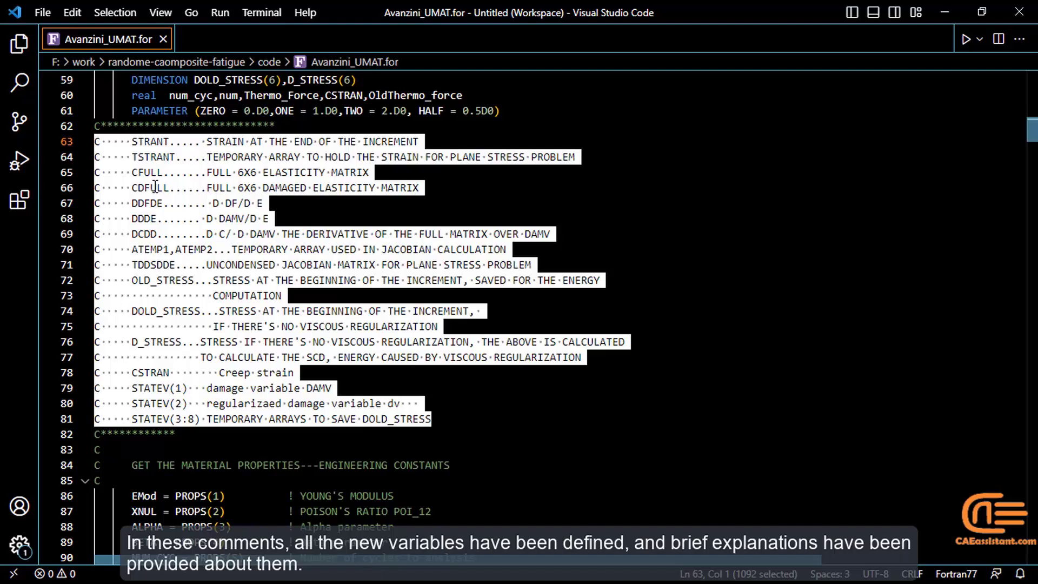
scroll(155, 187, down, 6)
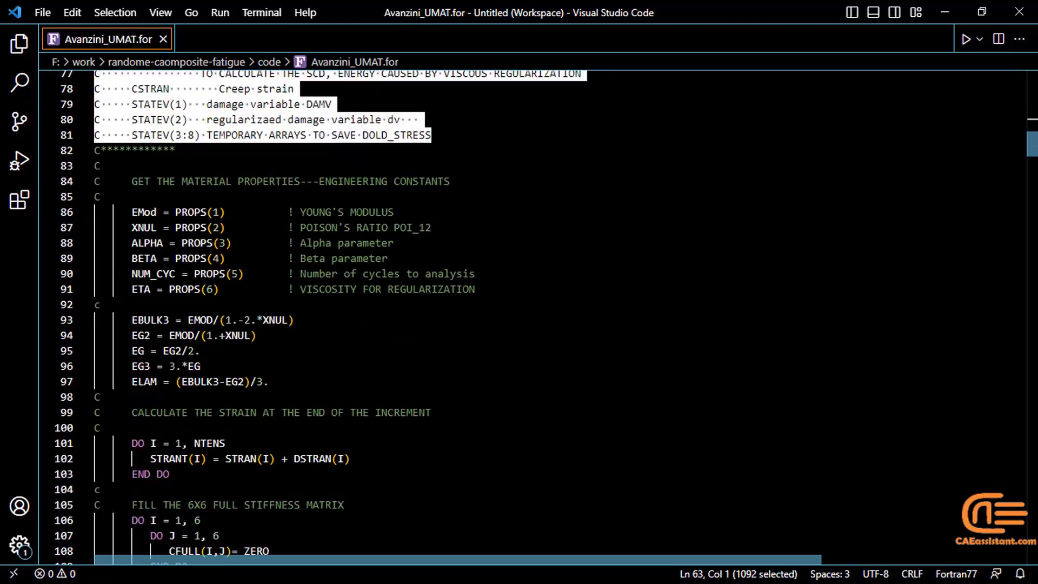
drag(475, 289, 95, 212)
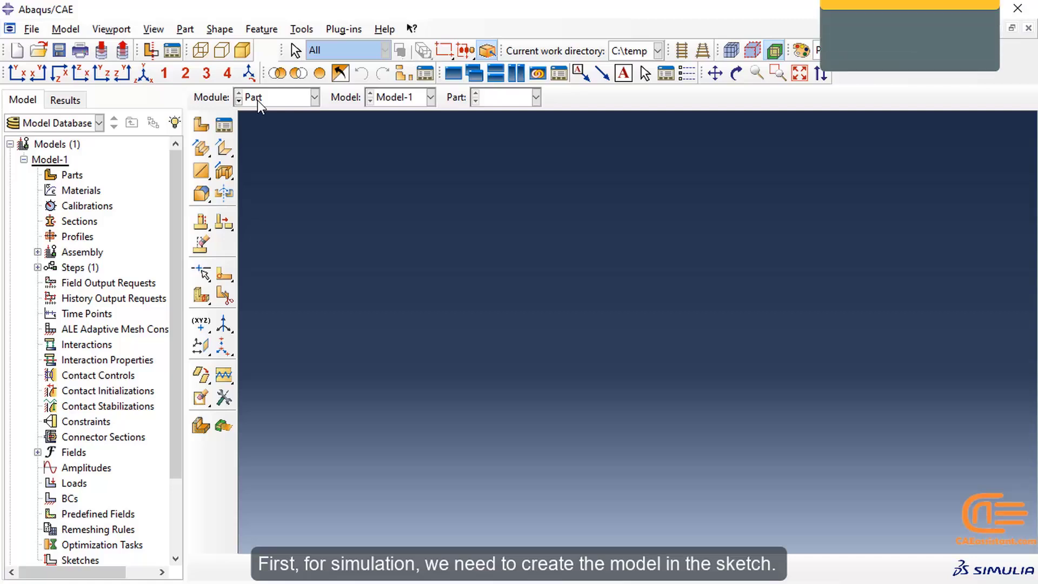
Step: Switch to Abaqus/CAE and create a 3D deformable planar shell part with an approximate size of 1
click(201, 125)
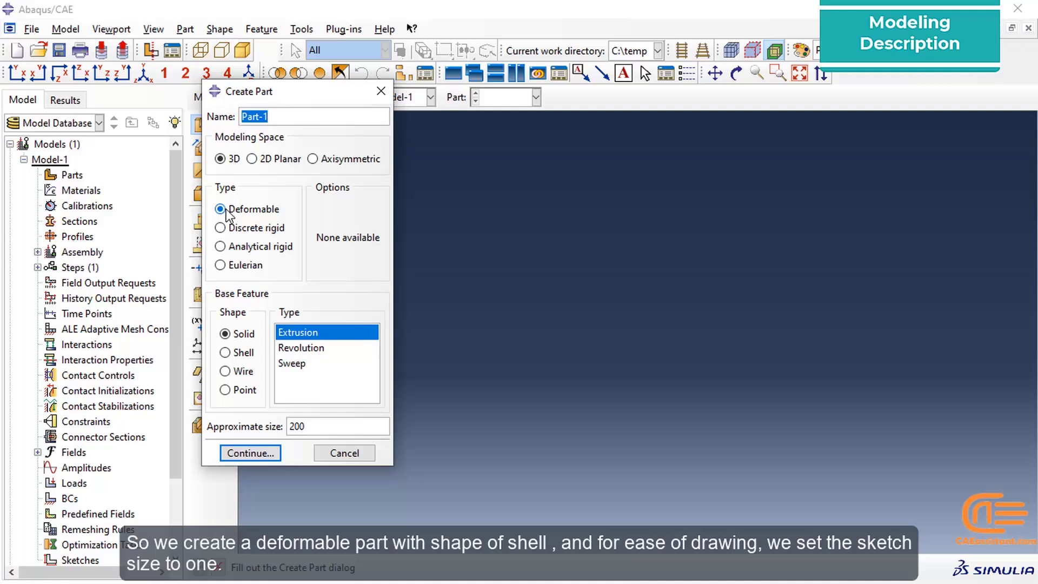
click(241, 355)
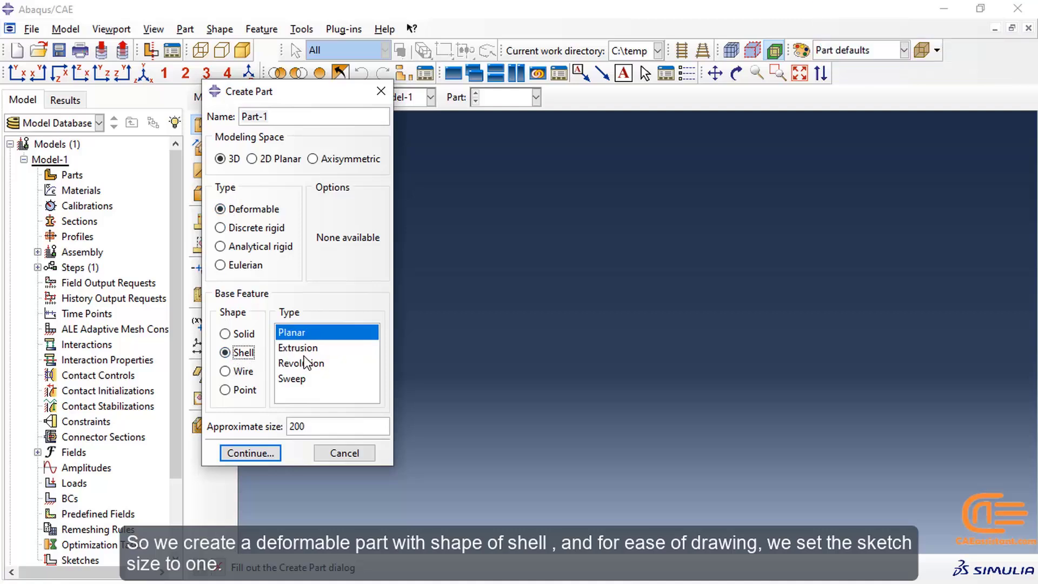
double_click(296, 427)
text(1)
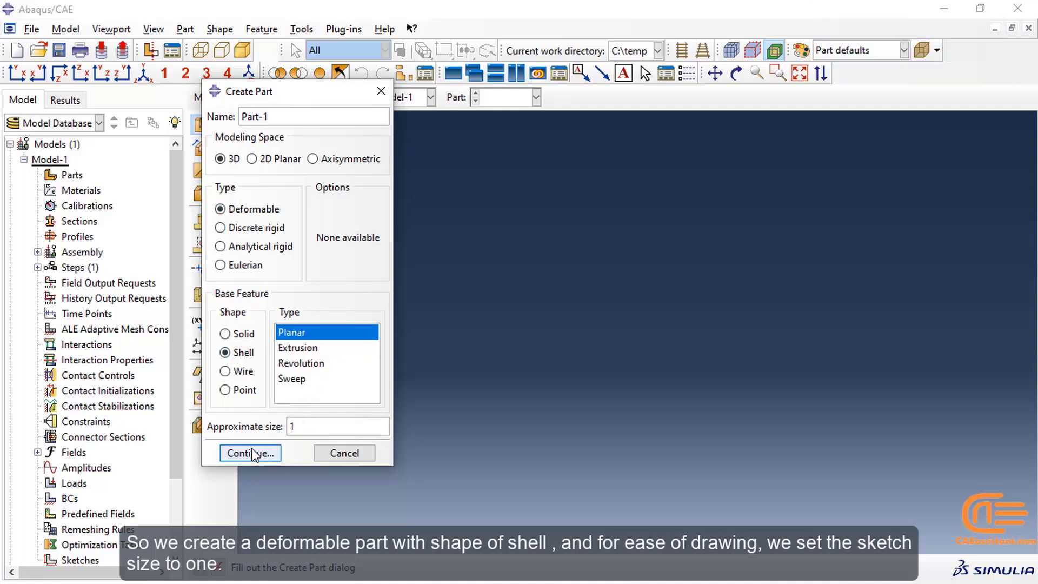
click(251, 452)
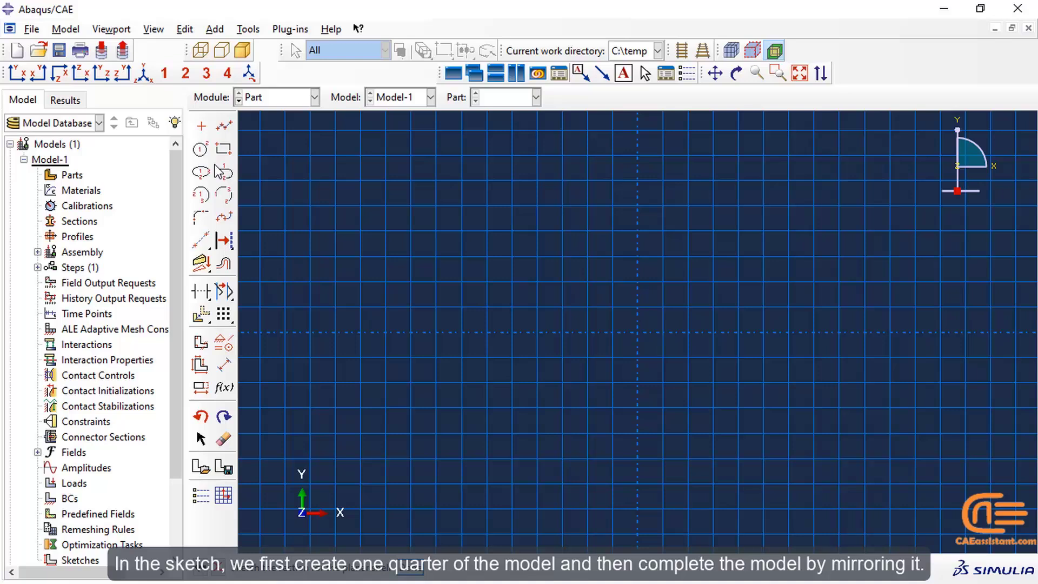
Step: Draw vertical and horizontal construction lines through the sketch origin
click(201, 240)
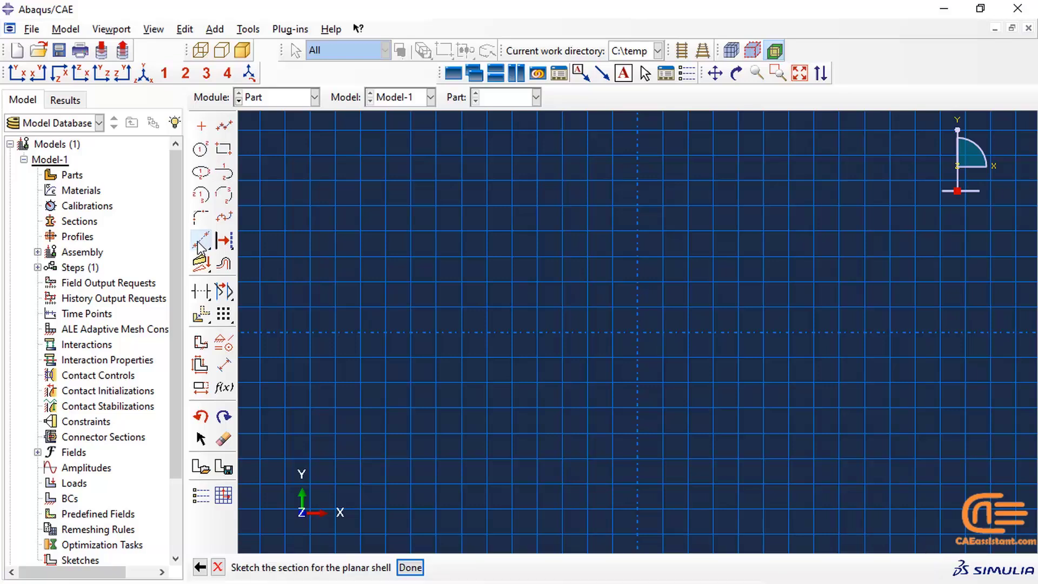
click(638, 319)
click(638, 319)
click(638, 332)
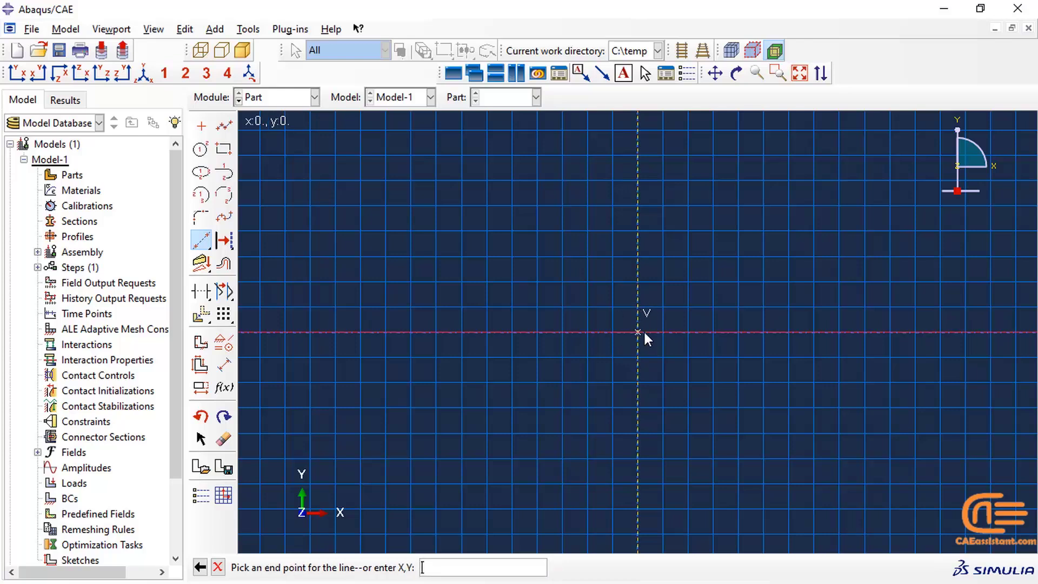
click(650, 332)
Step: Apply a Fixed constraint to both the horizontal and vertical construction lines
click(223, 342)
click(32, 241)
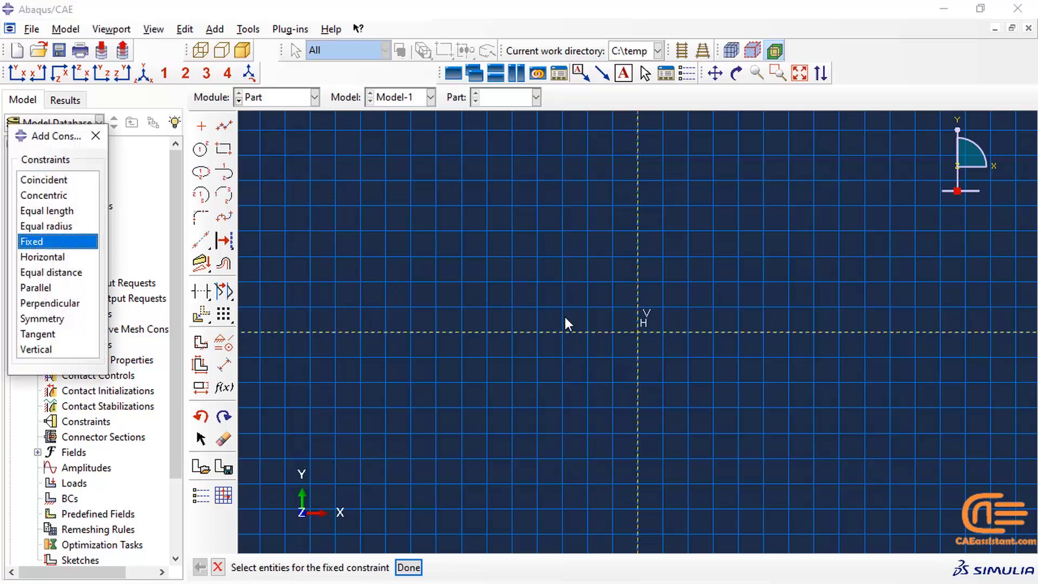
click(579, 331)
click(638, 346)
click(409, 567)
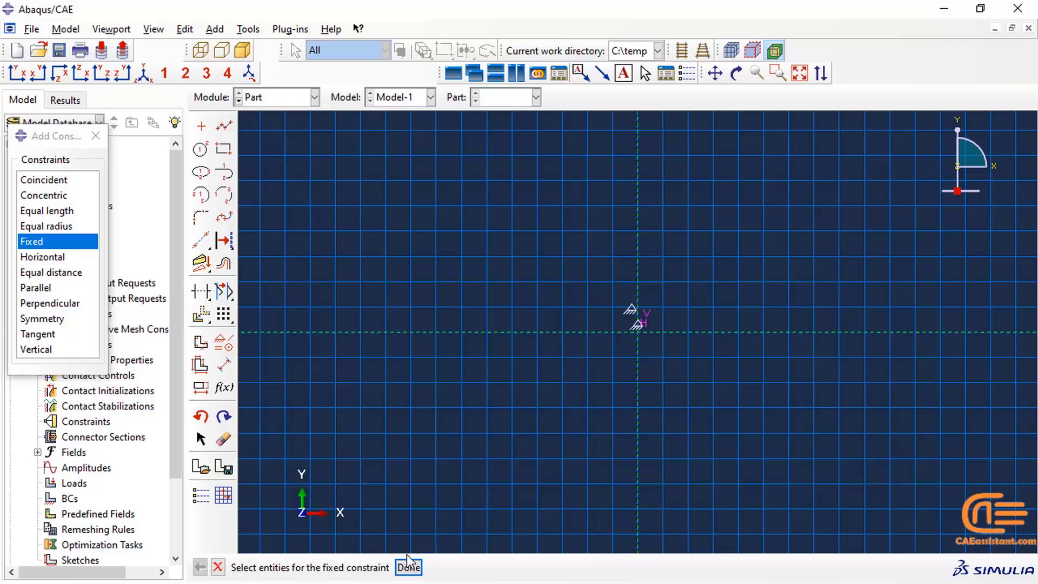
click(95, 136)
Step: Sketch a horizontal line about 0.04 long from the vertical axis at y 0.14, continued by a downward vertical line about 0.05 long
click(223, 125)
click(638, 155)
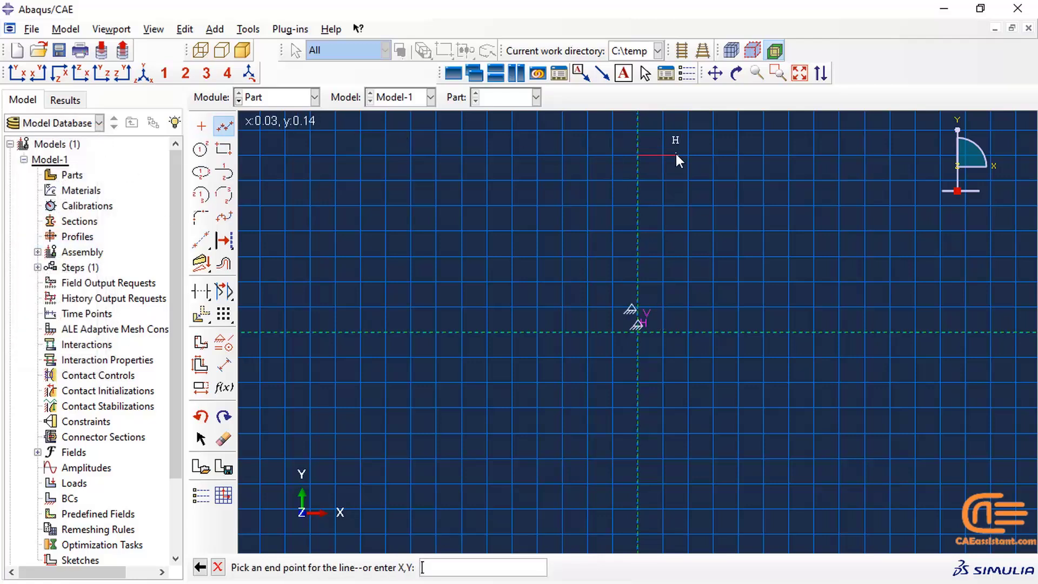
click(687, 155)
click(688, 217)
Step: Sketch a separate vertical line about 0.06 long ending on the horizontal axis, about 0.02 beside the vertical axis
click(223, 126)
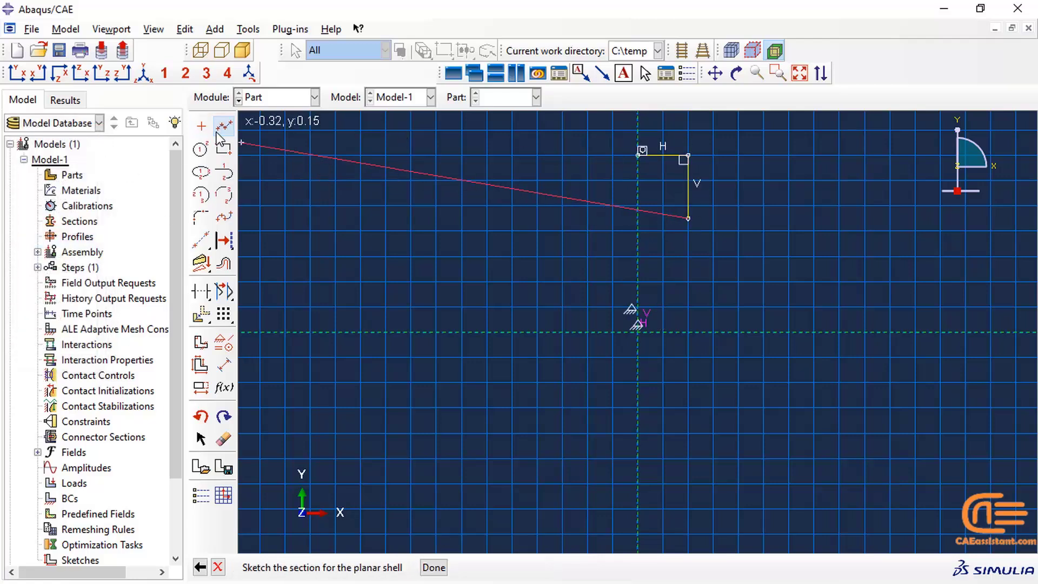
click(664, 259)
click(669, 332)
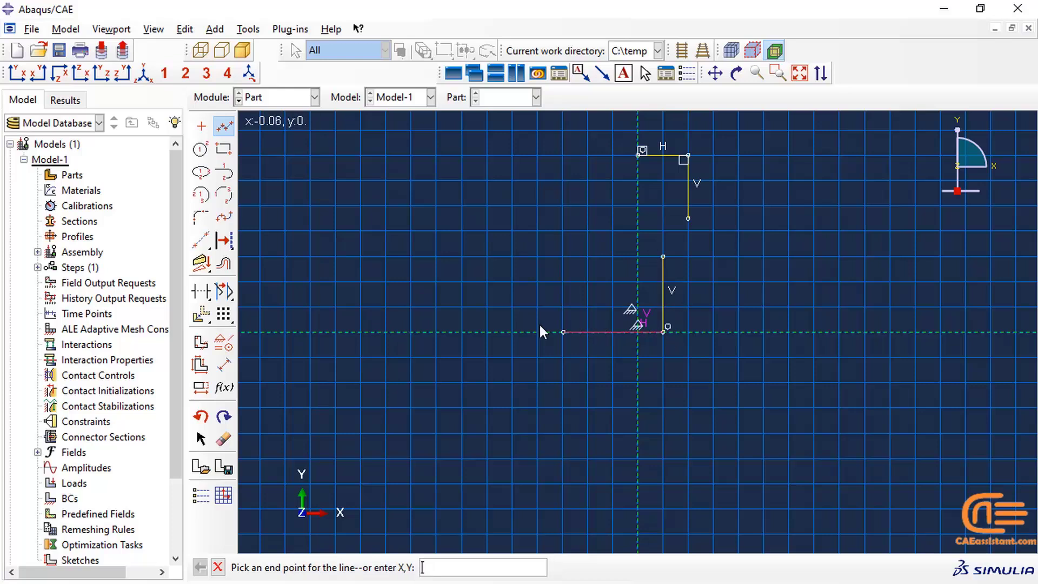
click(223, 125)
Step: Dimension the lower vertical line's length as 0.025
click(224, 365)
click(663, 287)
click(744, 293)
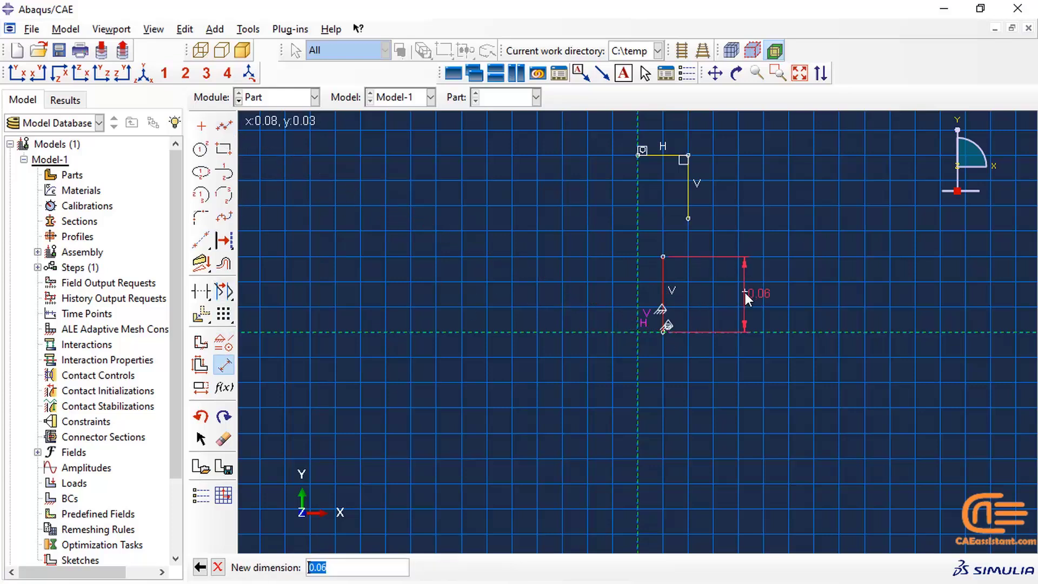
text(0.025)
key(Return)
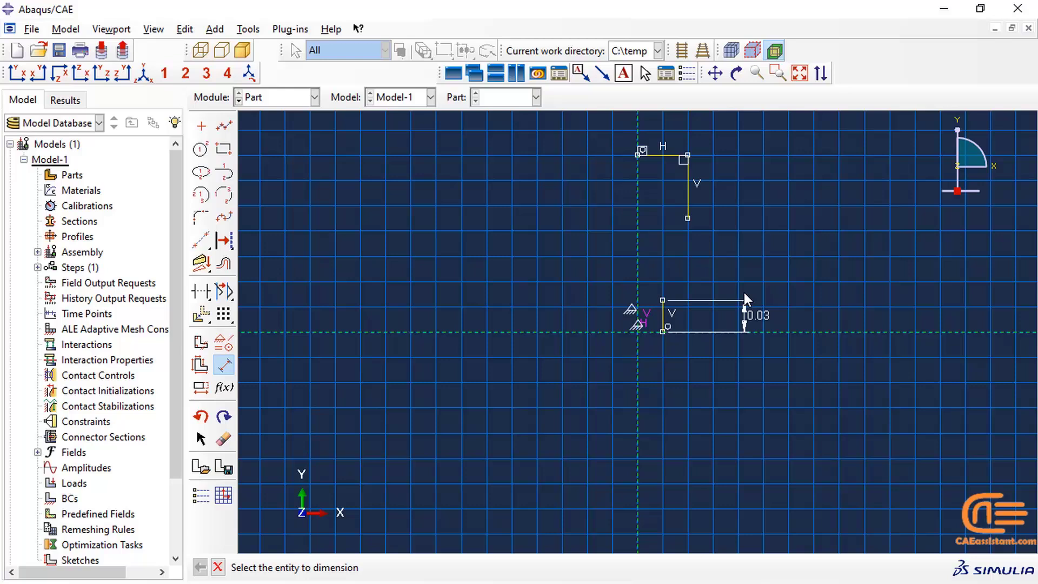
Step: Dimension the distance between the lower vertical line and the vertical construction line as 0.005
click(664, 313)
click(638, 303)
click(546, 304)
text(0)
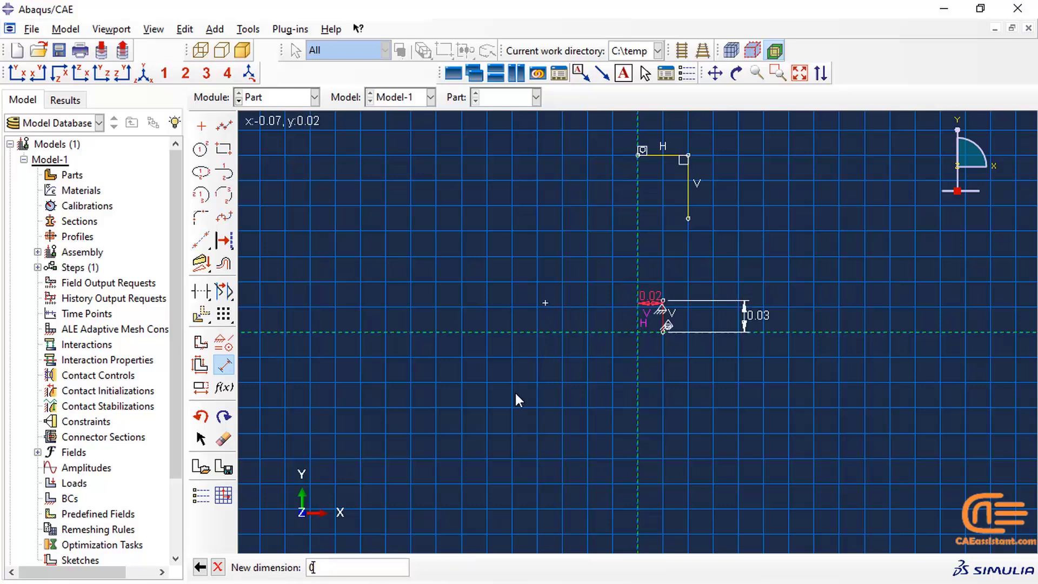
text(.005)
key(Return)
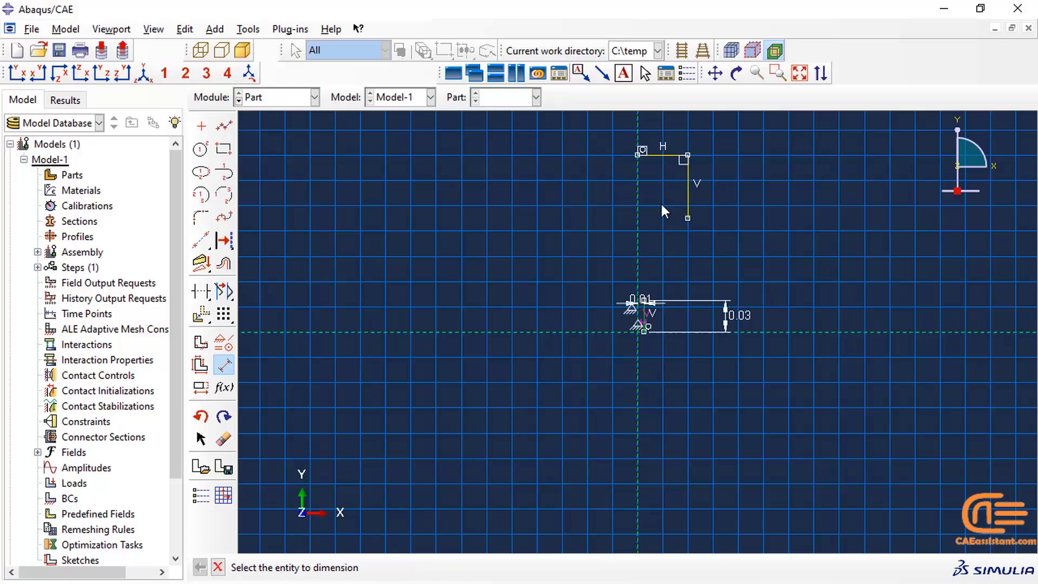
Step: Dimension the upper horizontal line's length as 0.01
click(671, 155)
click(713, 132)
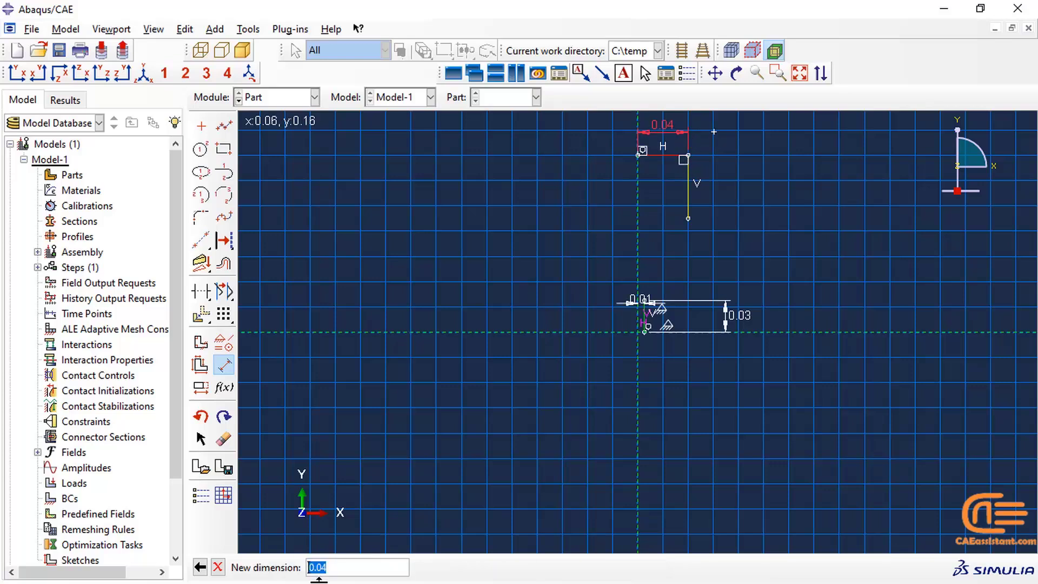
text(0.01)
key(Return)
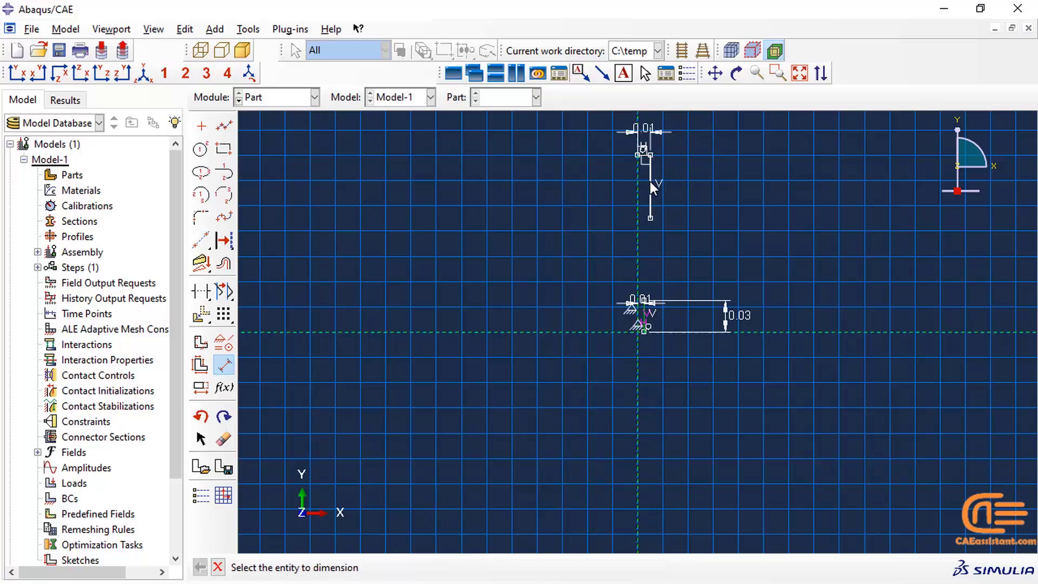
Step: Dimension the upper vertical line's length as 0.033
click(652, 186)
click(714, 194)
key(BackSpace)
text(0)
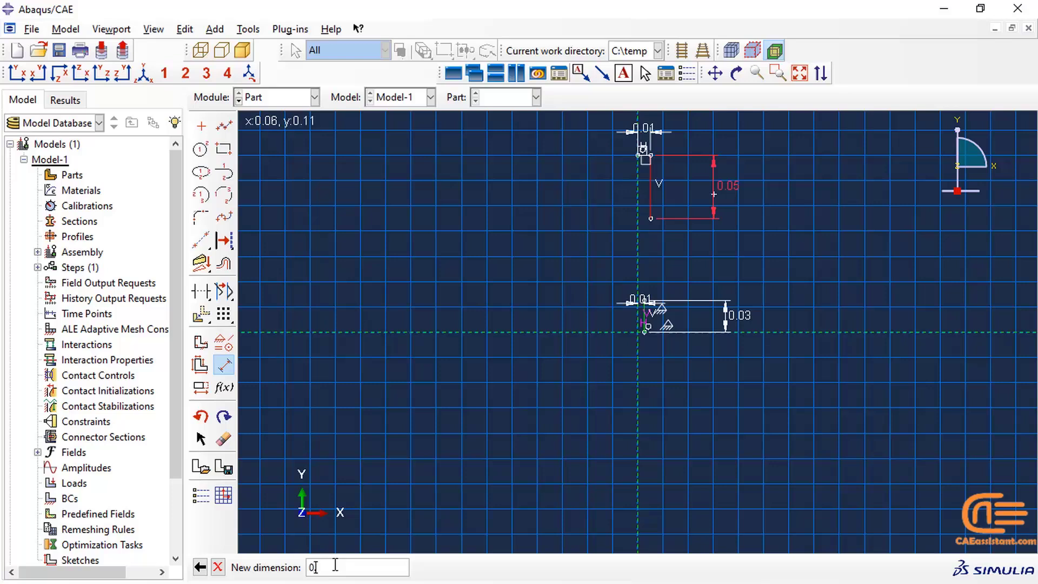
text(.033)
key(Return)
Step: Dimension the distance from the upper horizontal line to the horizontal construction line as 0.08
scroll(646, 158, up, 4)
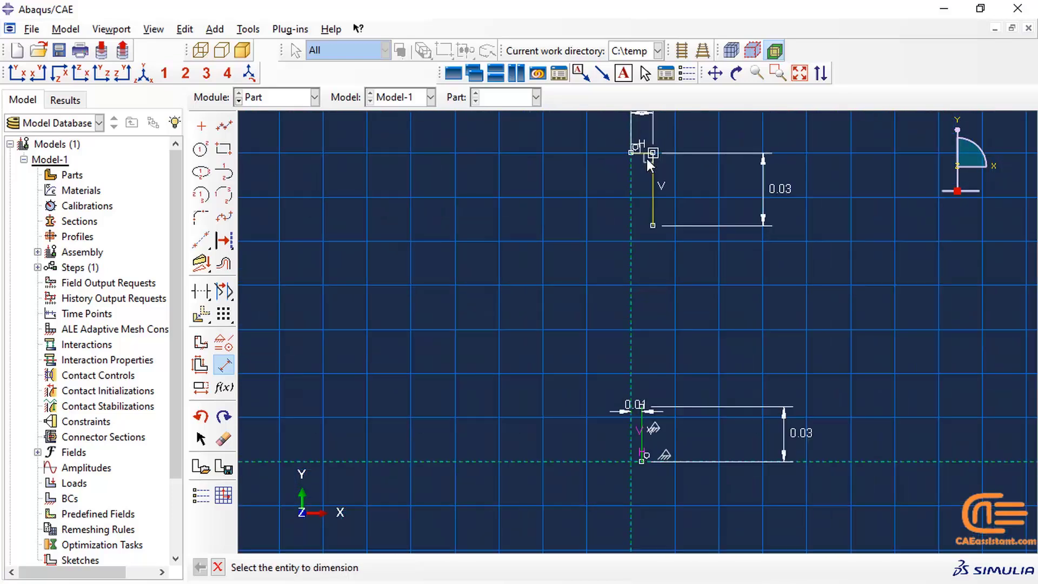
click(648, 159)
click(605, 457)
click(527, 342)
text(0)
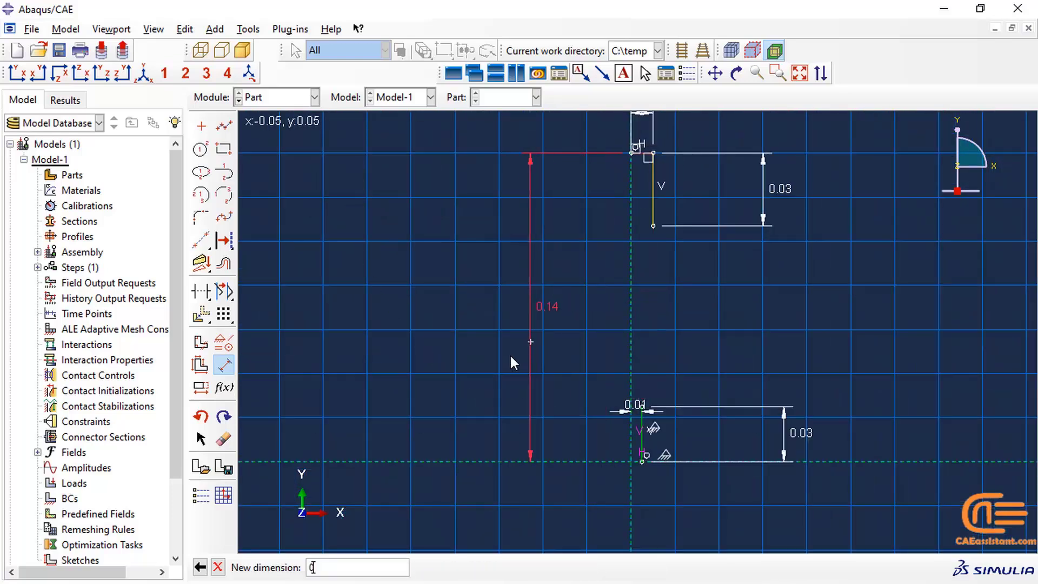
text(.08)
key(Return)
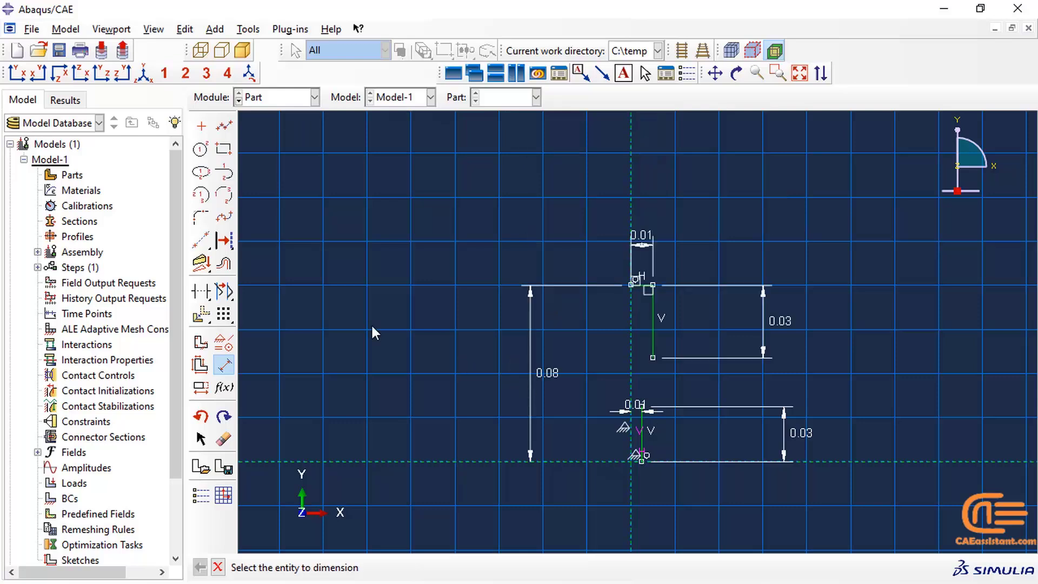
Step: Join the lower and upper vertical lines with a tangent arc of about 0.05 radius and dimension the arc's radius
click(224, 172)
click(642, 406)
click(653, 357)
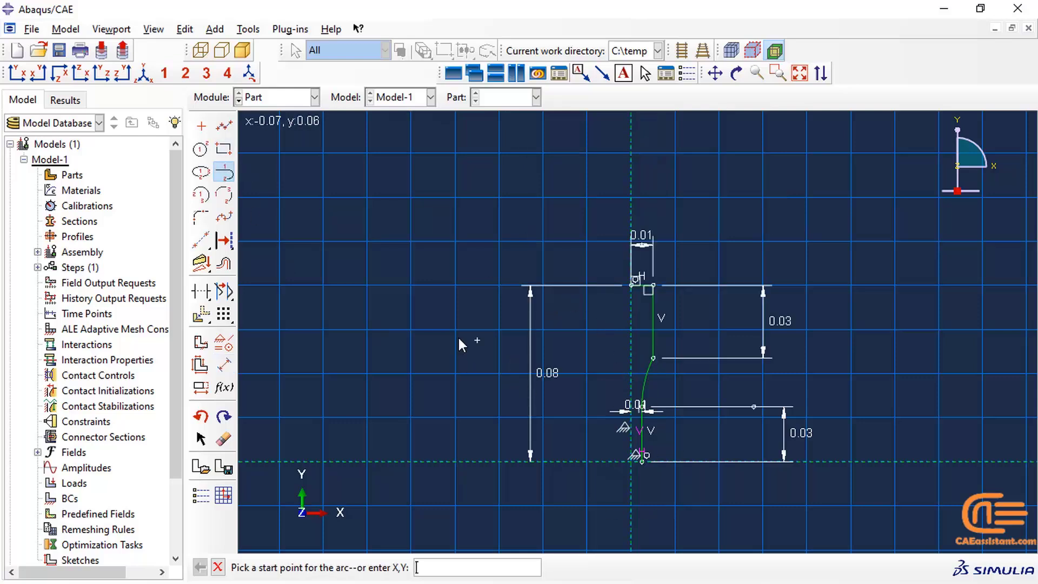
click(224, 172)
click(224, 365)
click(646, 382)
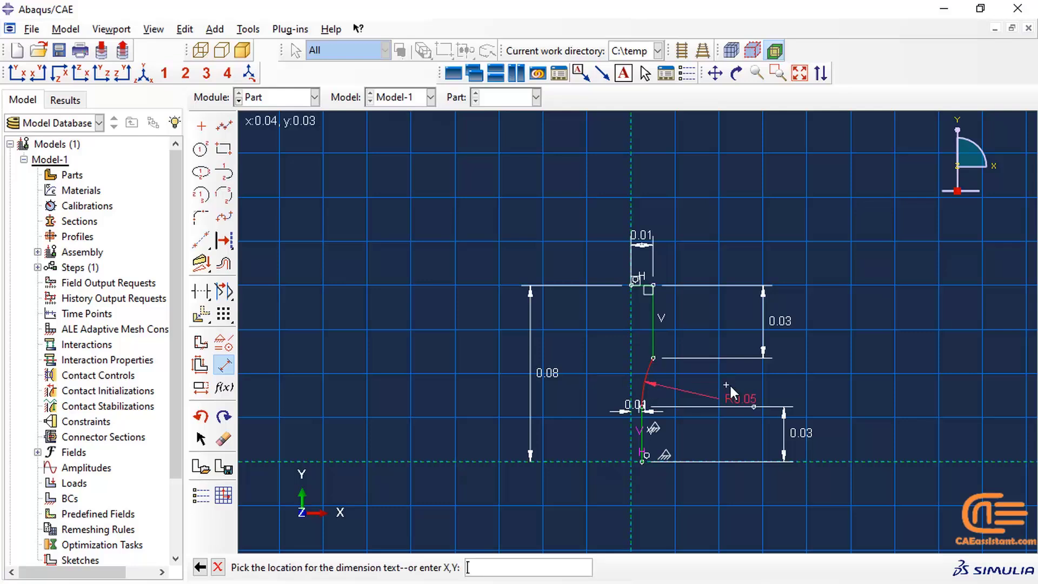
click(703, 381)
key(Return)
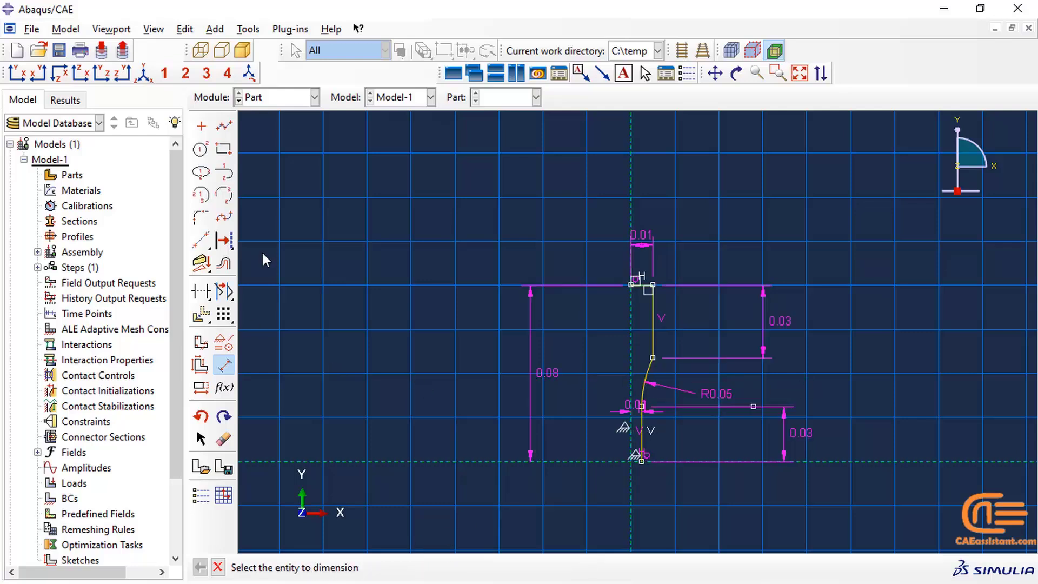
key(Escape)
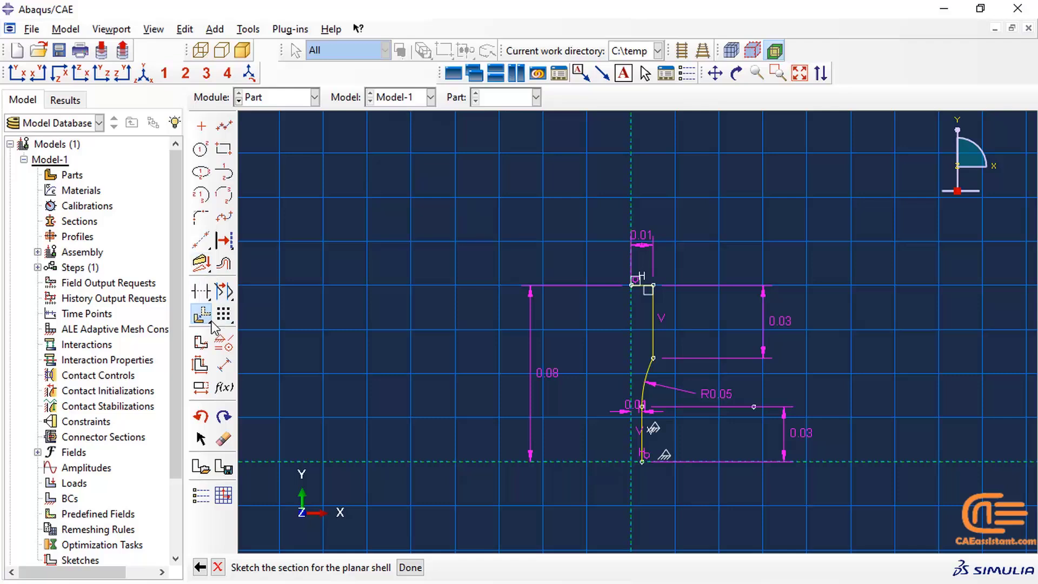
Step: Mirror a copy of the quarter profile about the vertical construction line
drag(211, 322, 293, 314)
click(403, 567)
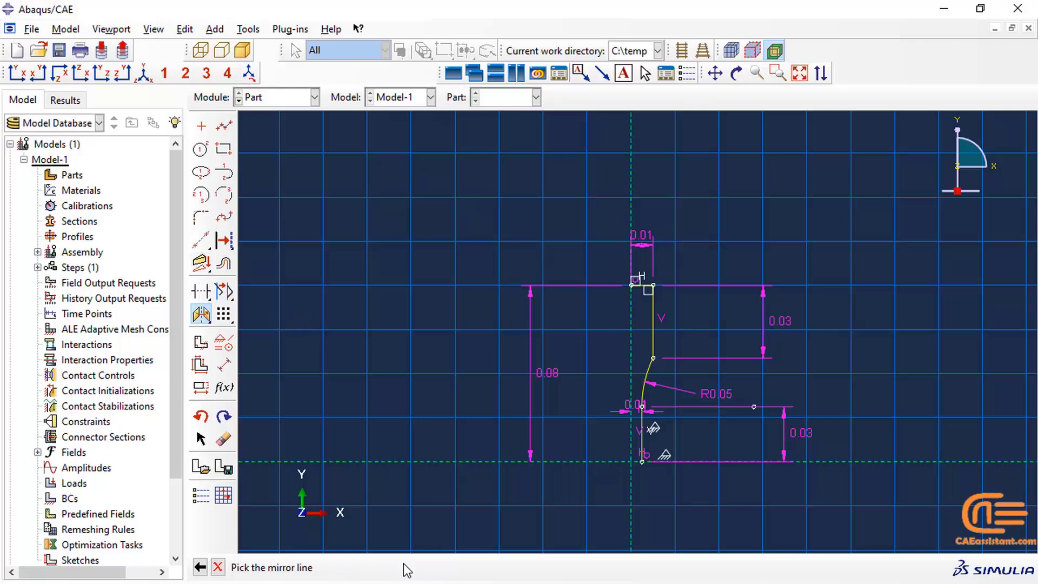
click(632, 327)
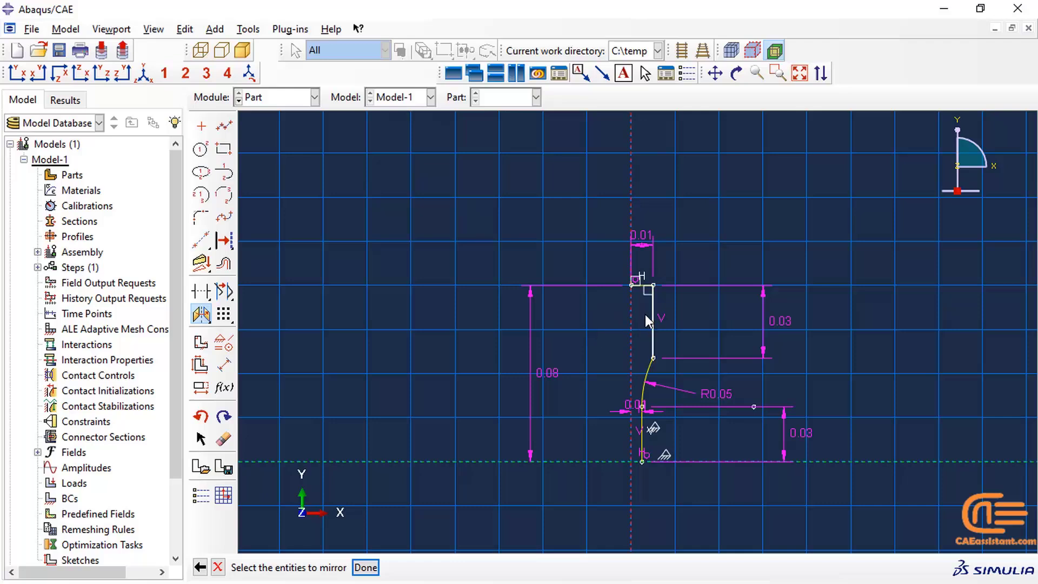
drag(677, 267, 618, 472)
middle_click(559, 467)
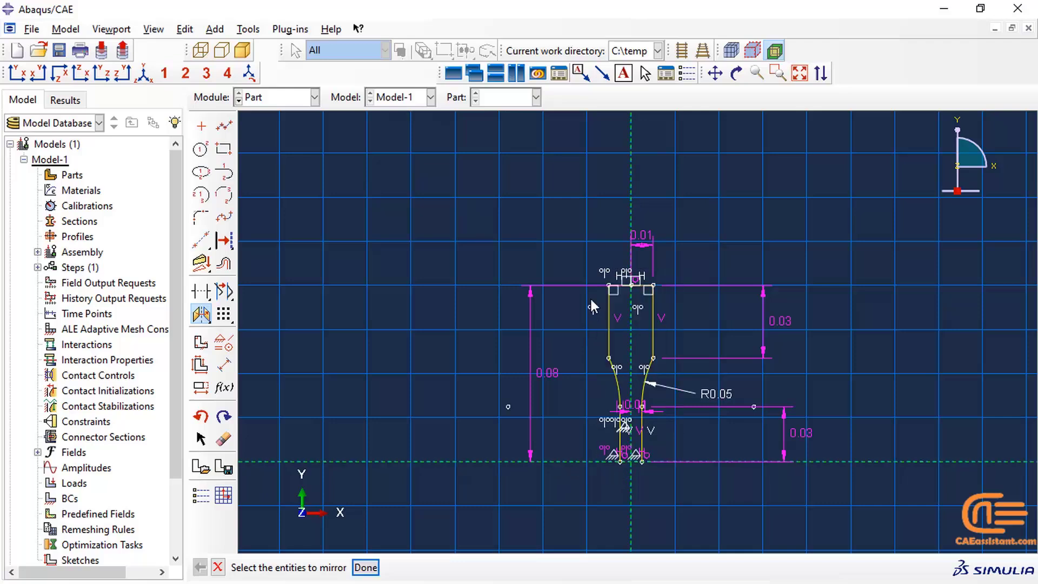
middle_click(280, 453)
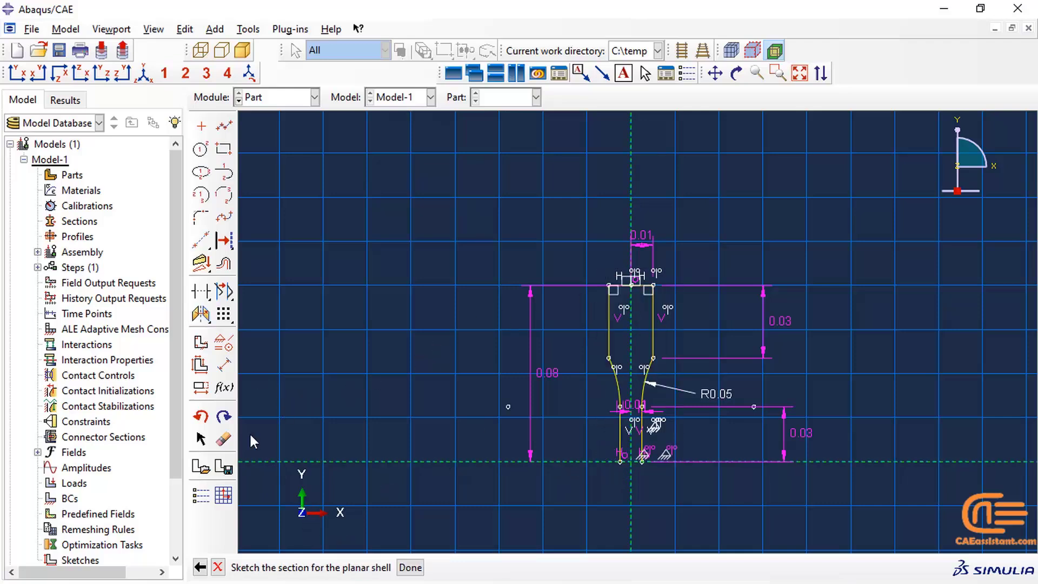
Step: Mirror a copy of the upper half profile about the horizontal construction line and finish the sketch to create the shell part
click(201, 314)
middle_click(600, 465)
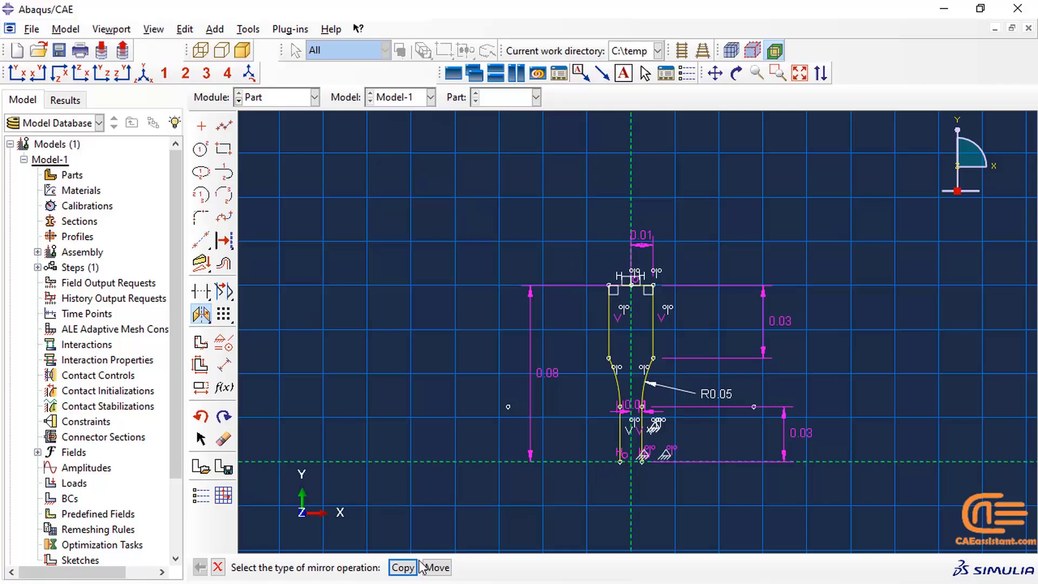
click(559, 460)
drag(556, 267, 714, 436)
middle_click(599, 512)
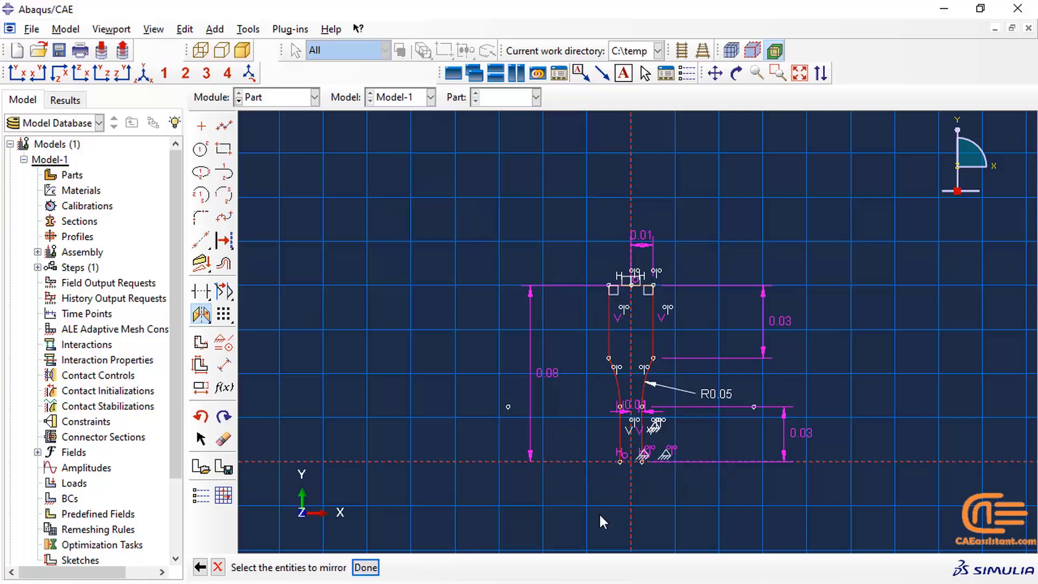
click(365, 567)
click(408, 566)
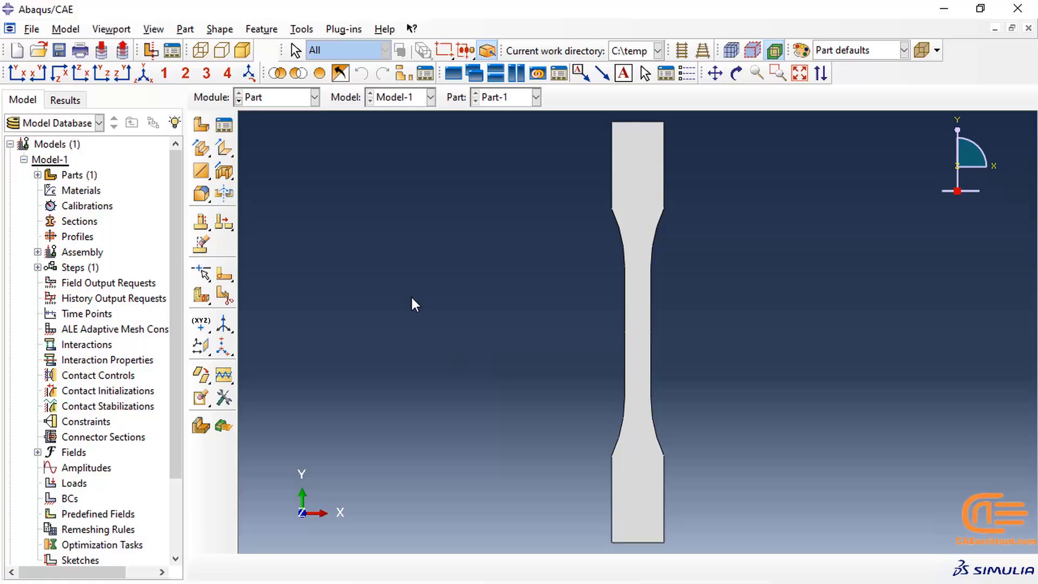
Step: Partition the specimen face along the shortest path between the two outer corner points of the upper shoulder
click(301, 29)
click(321, 126)
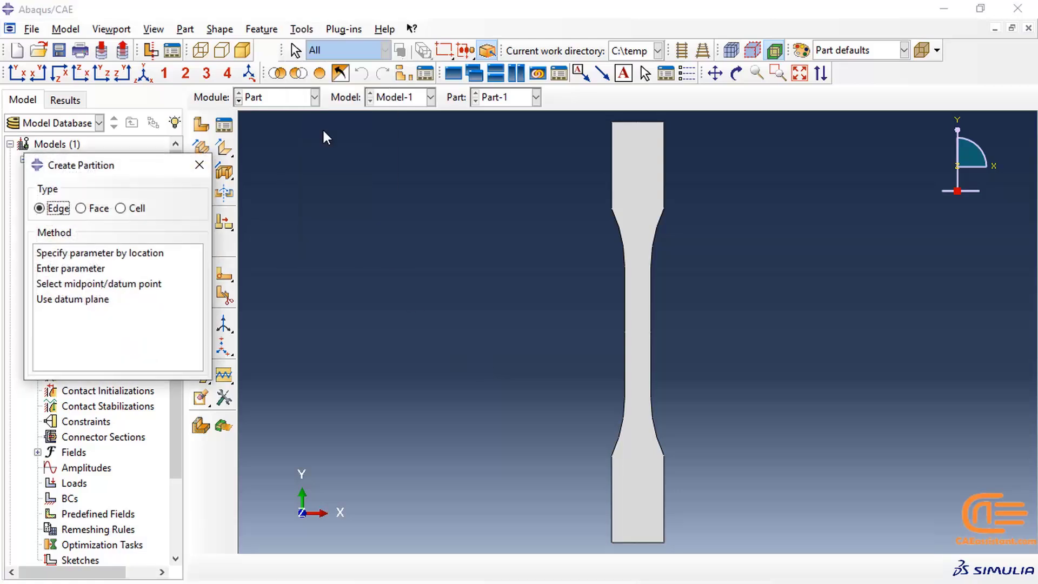
click(97, 209)
click(93, 268)
click(611, 208)
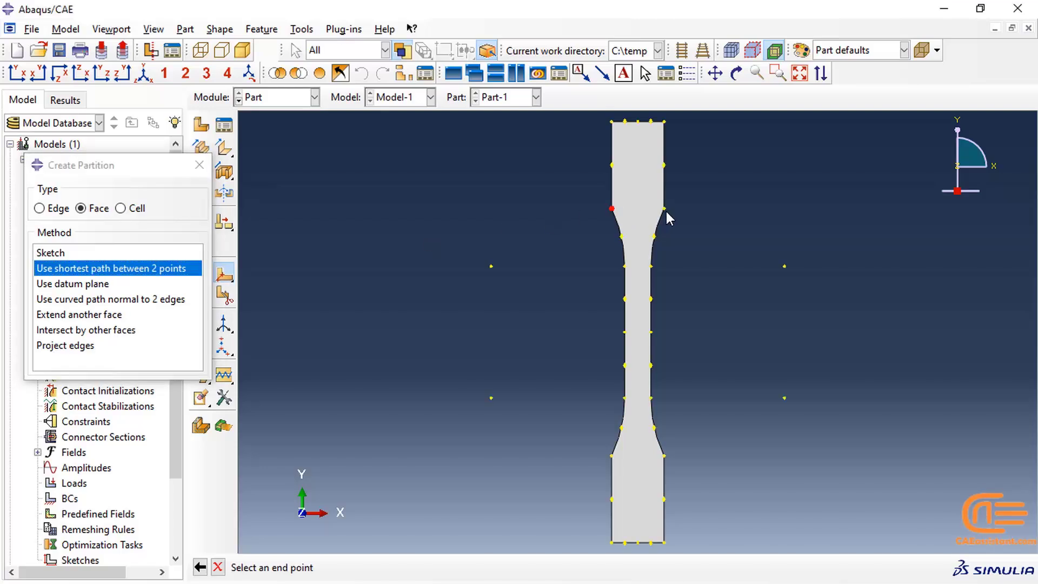
click(664, 208)
middle_click(642, 497)
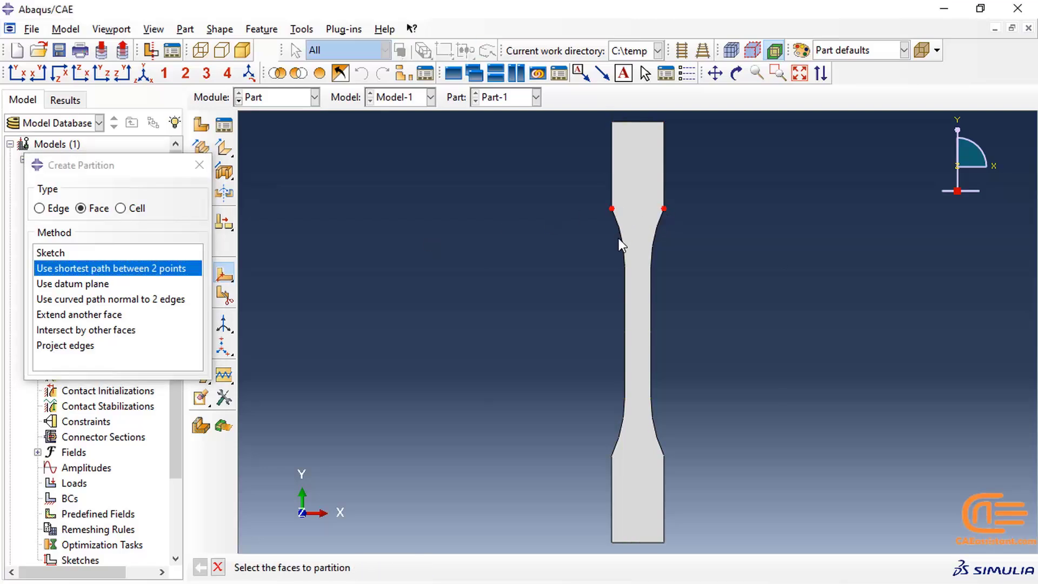
Step: Partition the remaining lower face along the shortest path between the two outer corner points of the lower shoulder
click(629, 496)
middle_click(628, 495)
click(611, 456)
click(663, 456)
middle_click(558, 469)
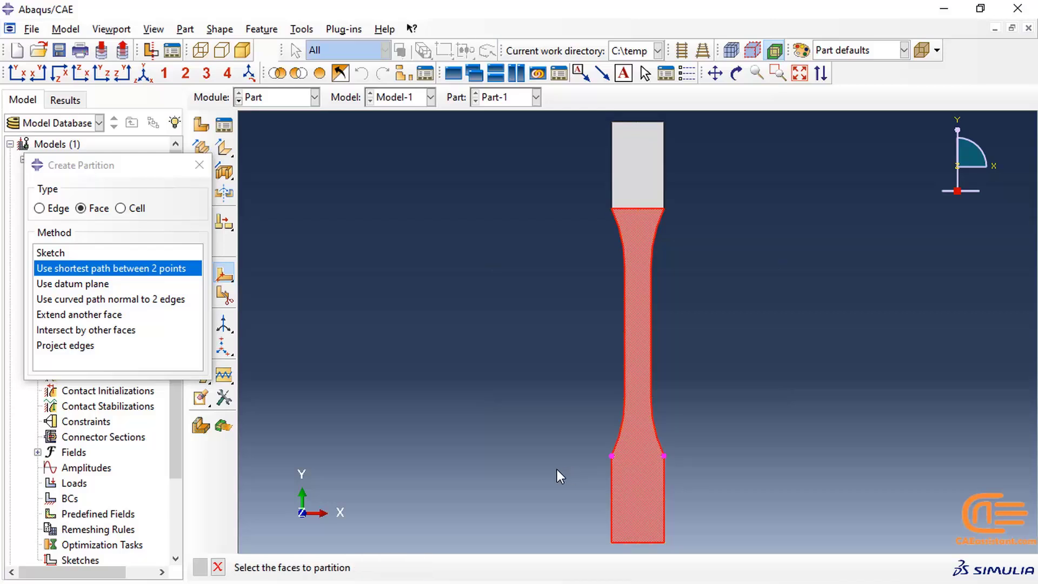
click(468, 568)
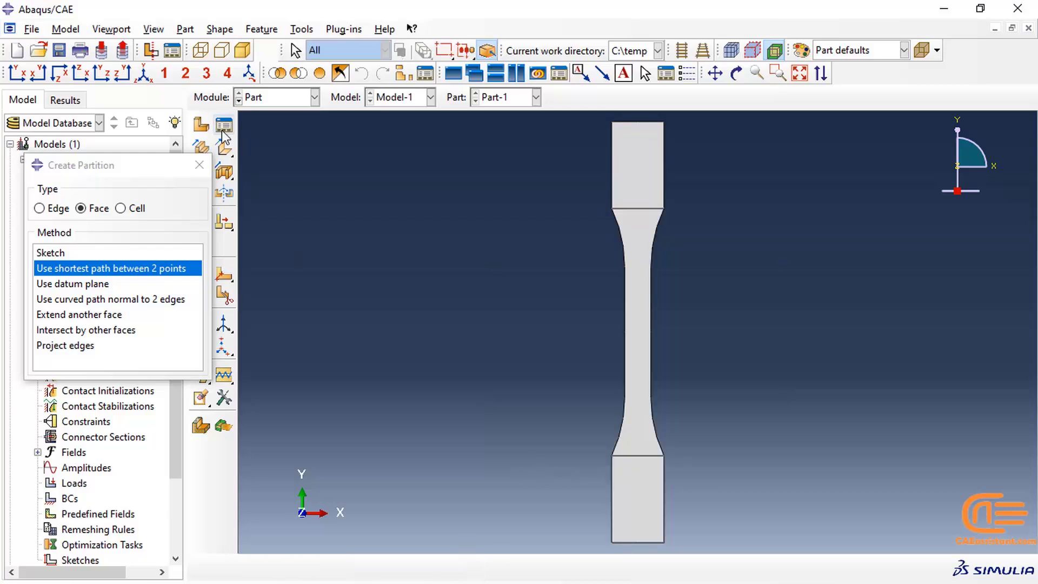
Step: In the Property module, start a new material with a Depvar behavior of 17 solution-dependent state variables
click(264, 100)
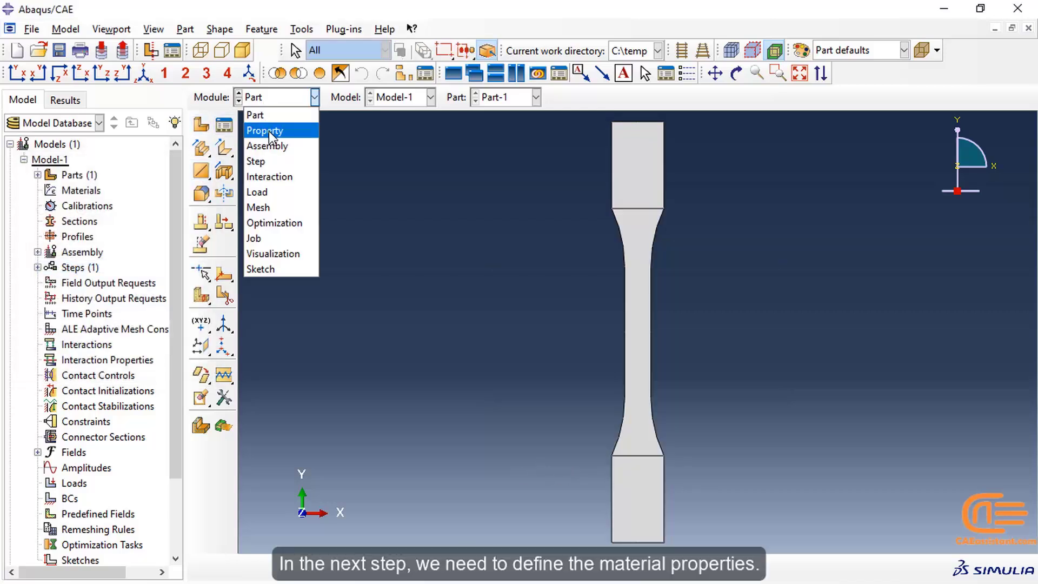
click(268, 129)
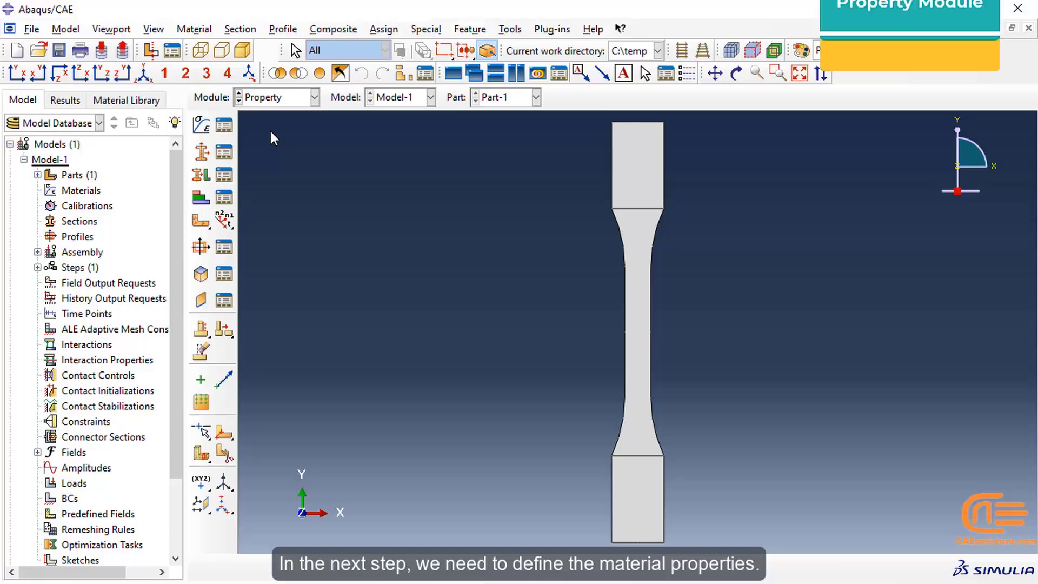
click(202, 124)
click(186, 206)
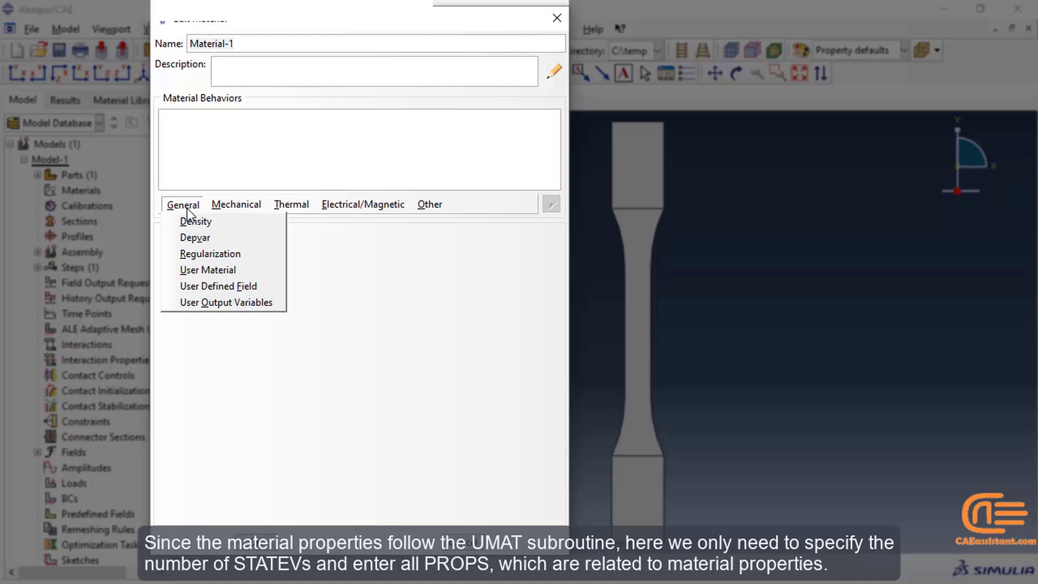
click(193, 237)
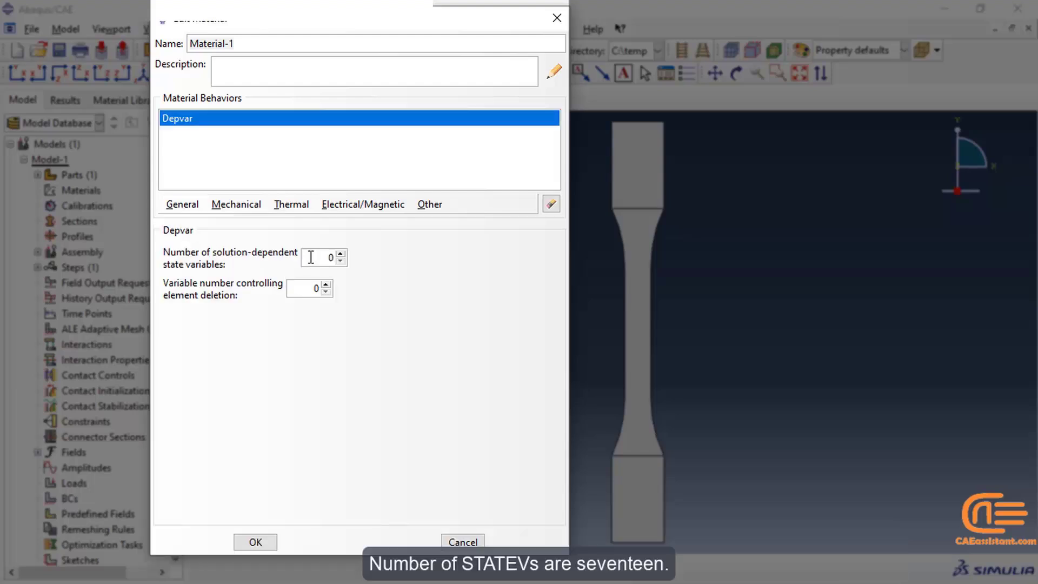
drag(311, 257, 344, 260)
text(17)
Step: Add a User Material behavior of type Mechanical and enter 4368e6, 0.3, 0.019 and 1.77 as its first four constants
click(184, 205)
click(191, 270)
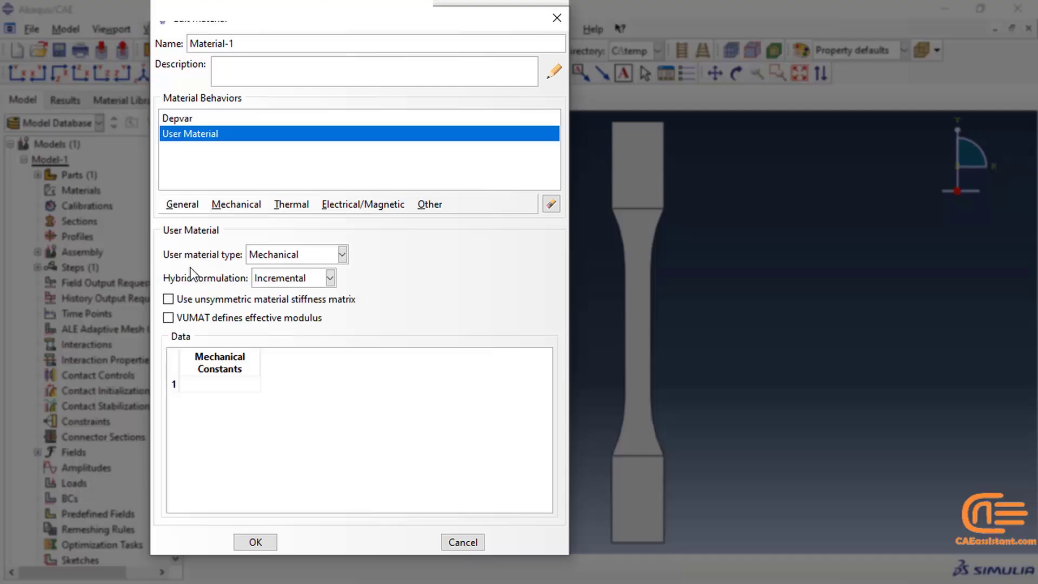
click(194, 384)
text(4368e6)
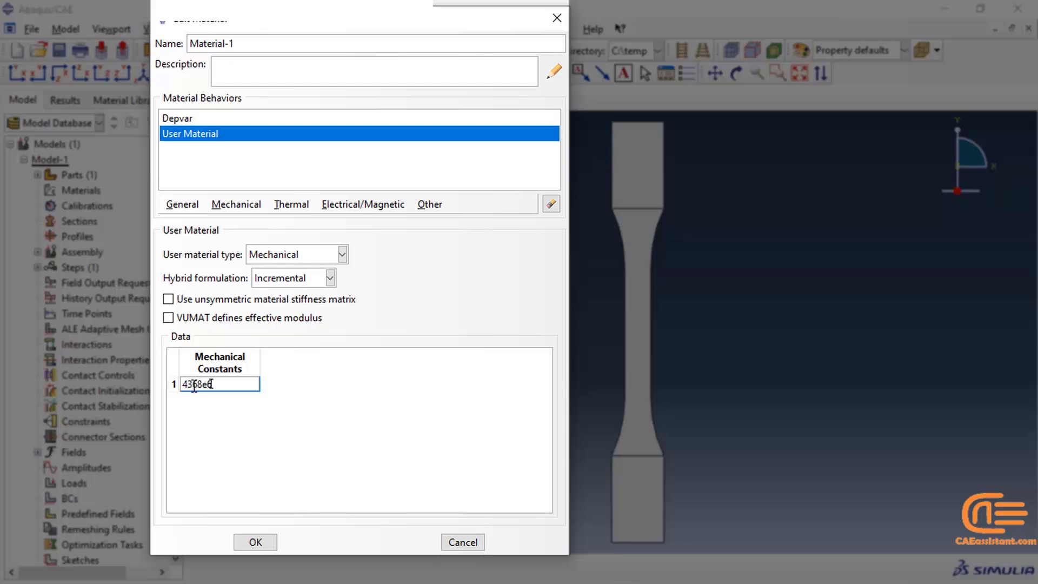
key(Return)
text(0.3)
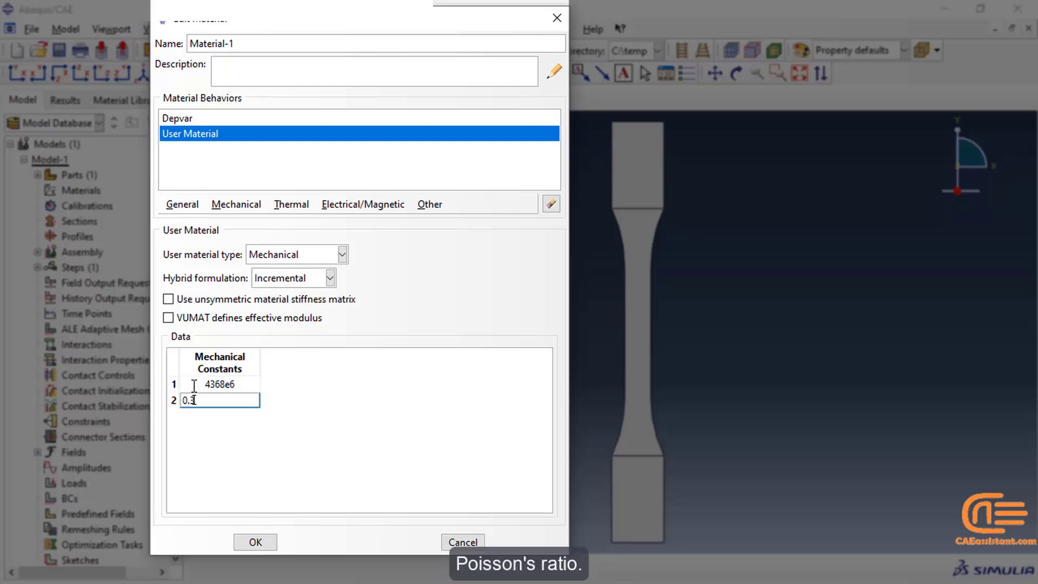
key(Return)
text(0.019)
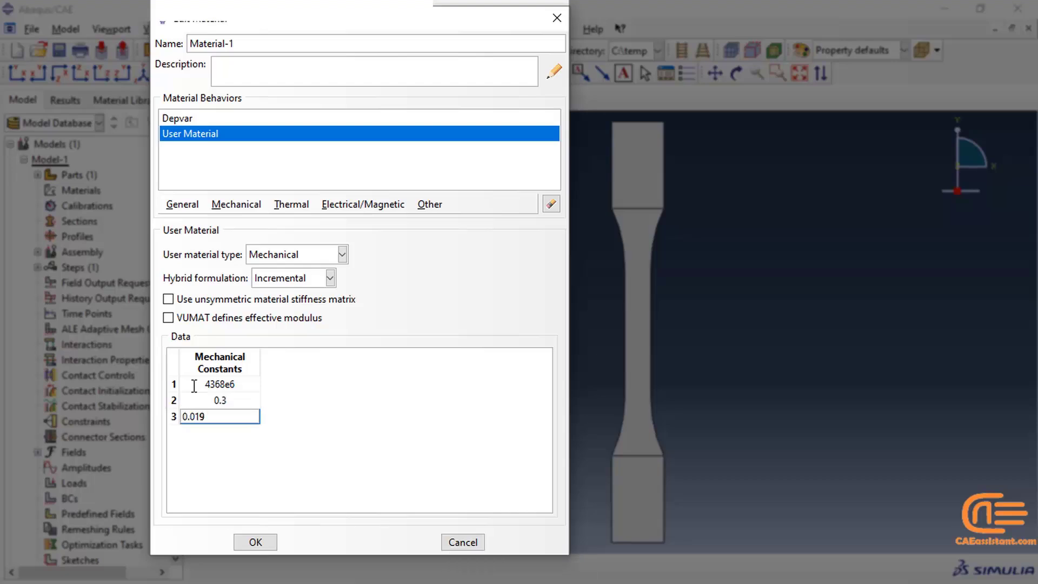
key(Return)
text(19)
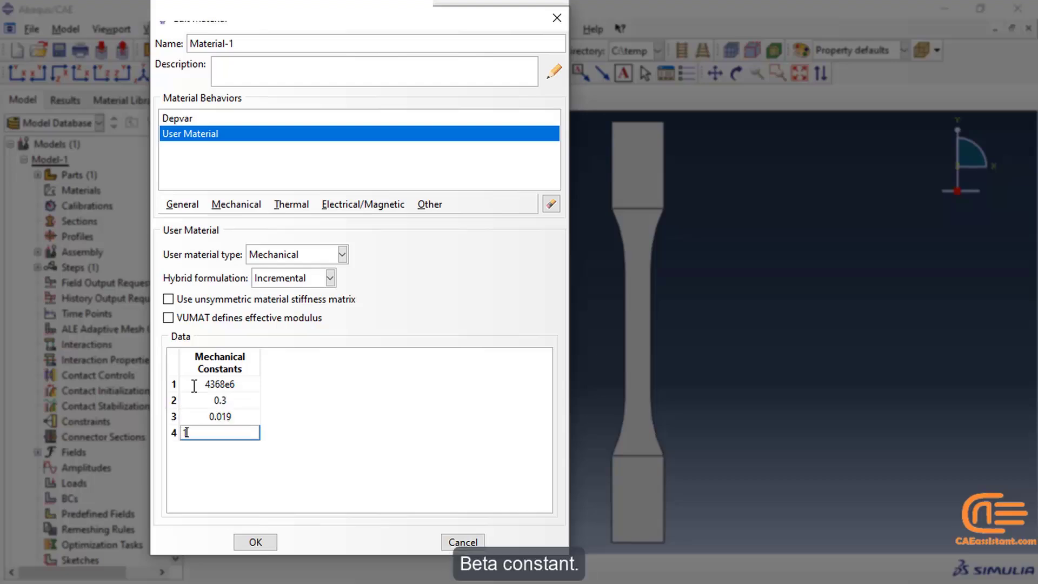
text(.77)
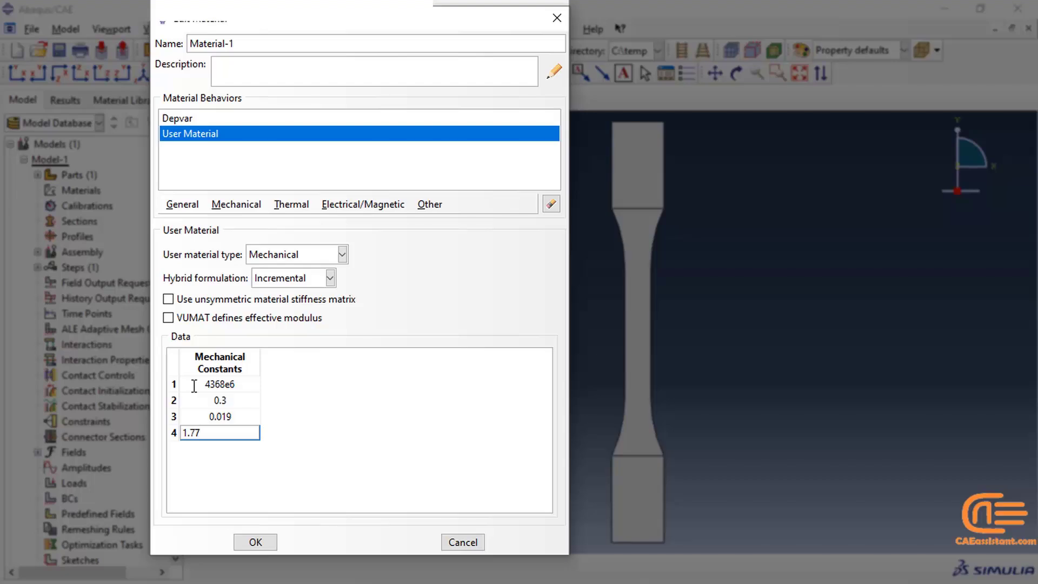
Step: Enter 1, 0.2 and 1e-8 as mechanical constants 5 to 7 and finish the material definition
key(Return)
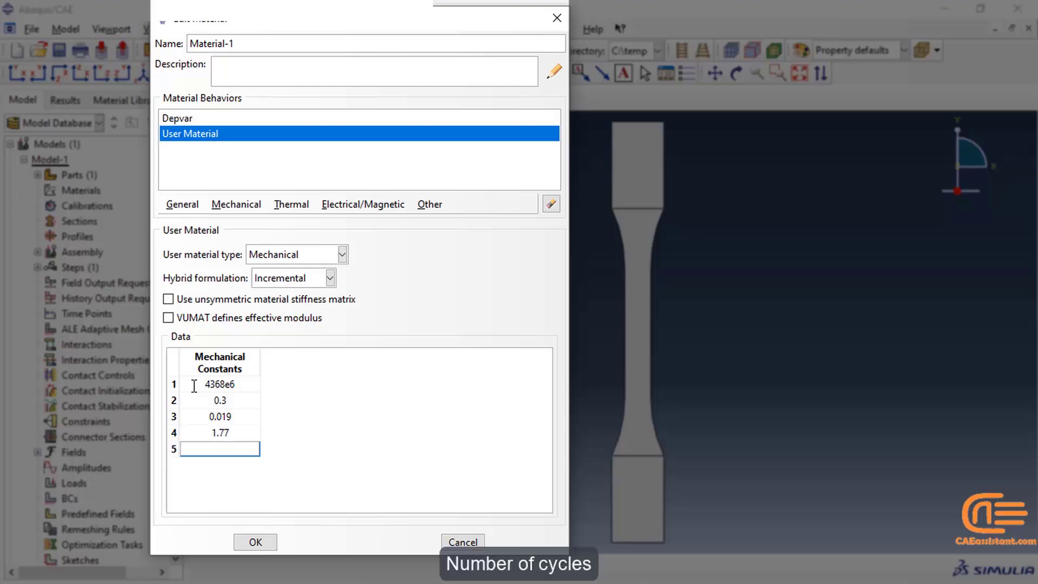
text(1)
key(Return)
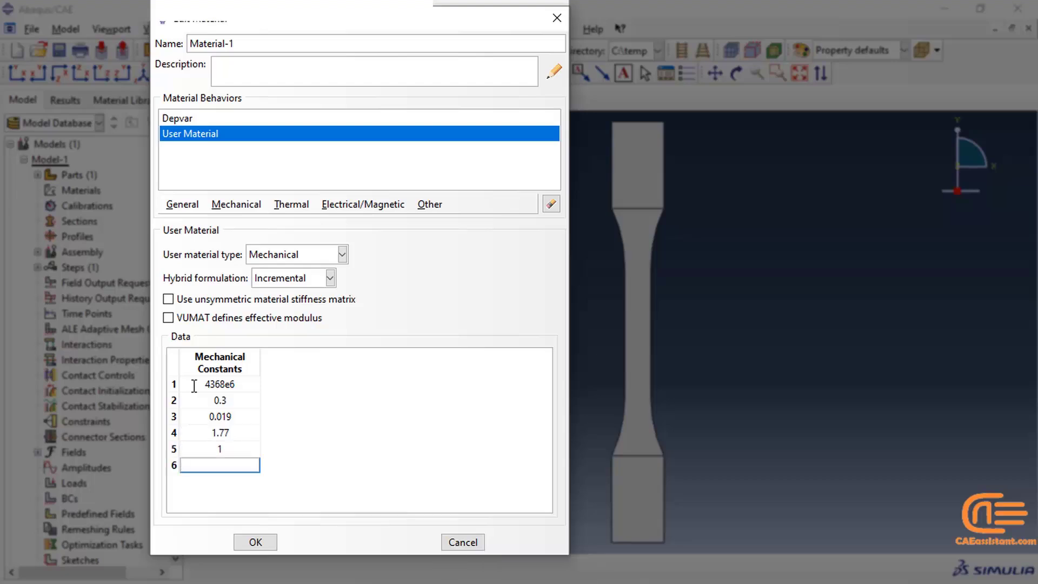
text(0.2)
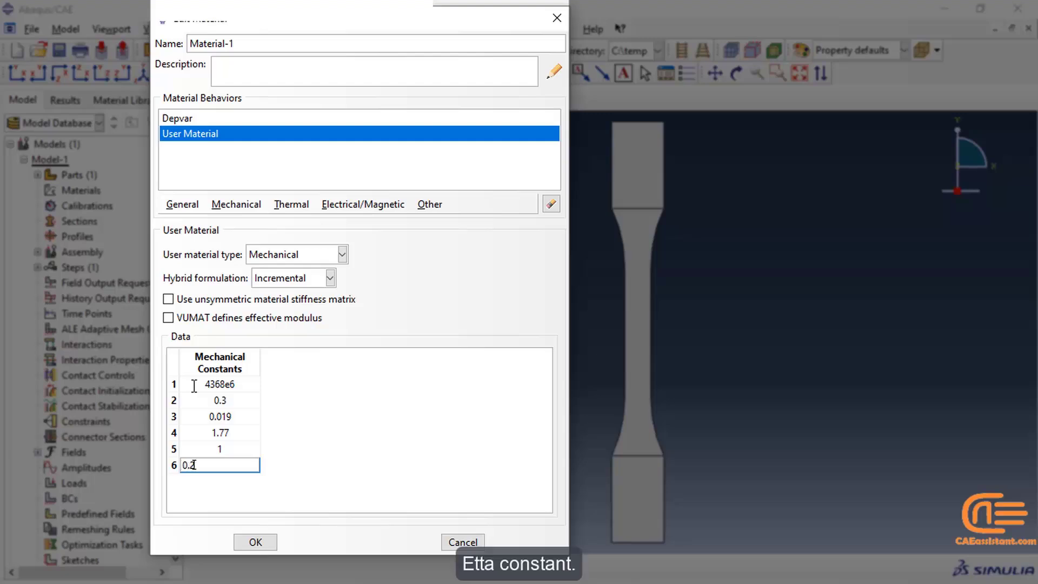
key(Return)
text(1e-8)
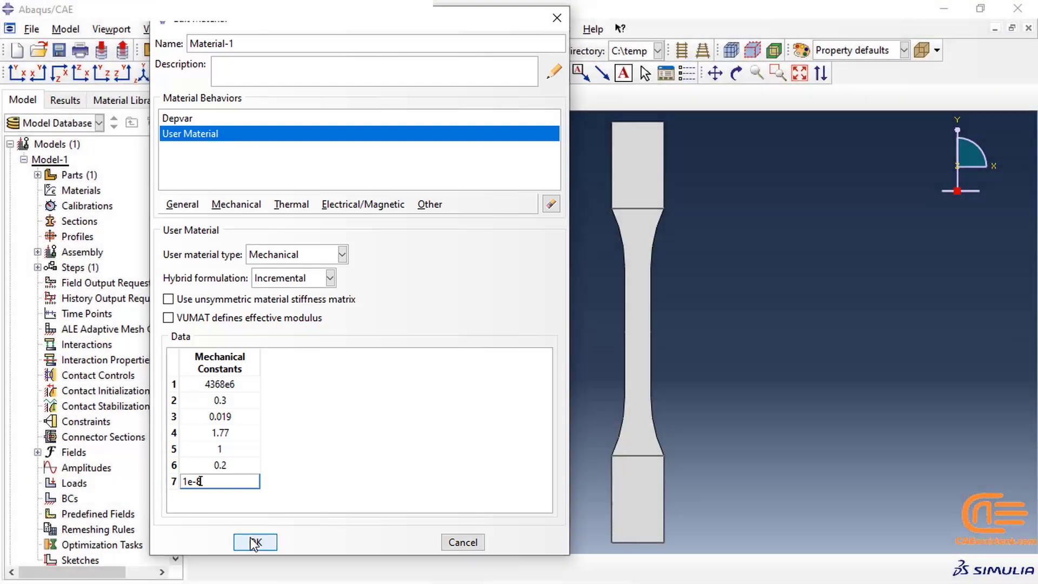
click(252, 539)
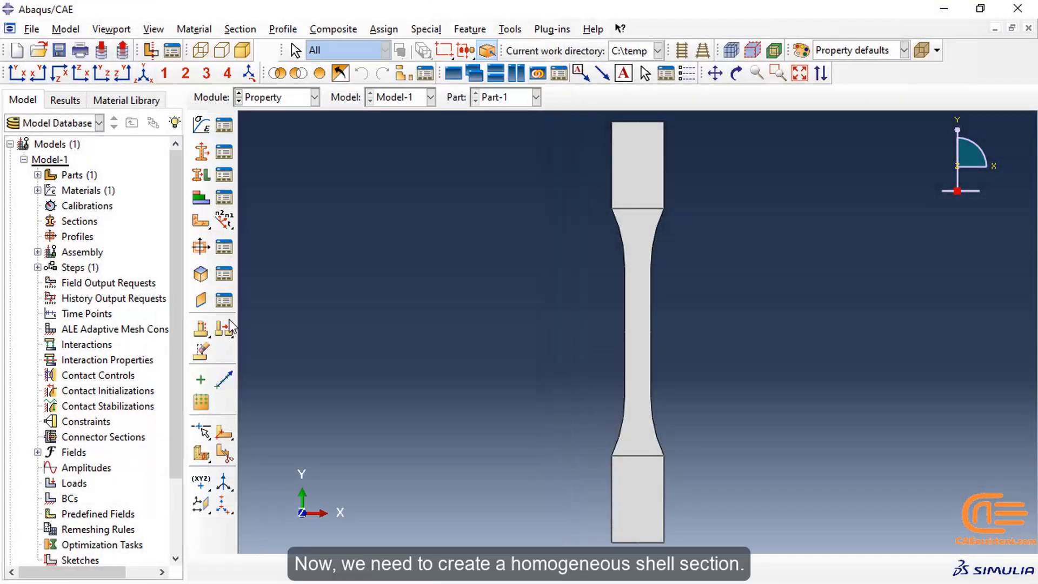
Step: Create a homogeneous shell section using Material-1 with a shell thickness of 0.006
click(208, 154)
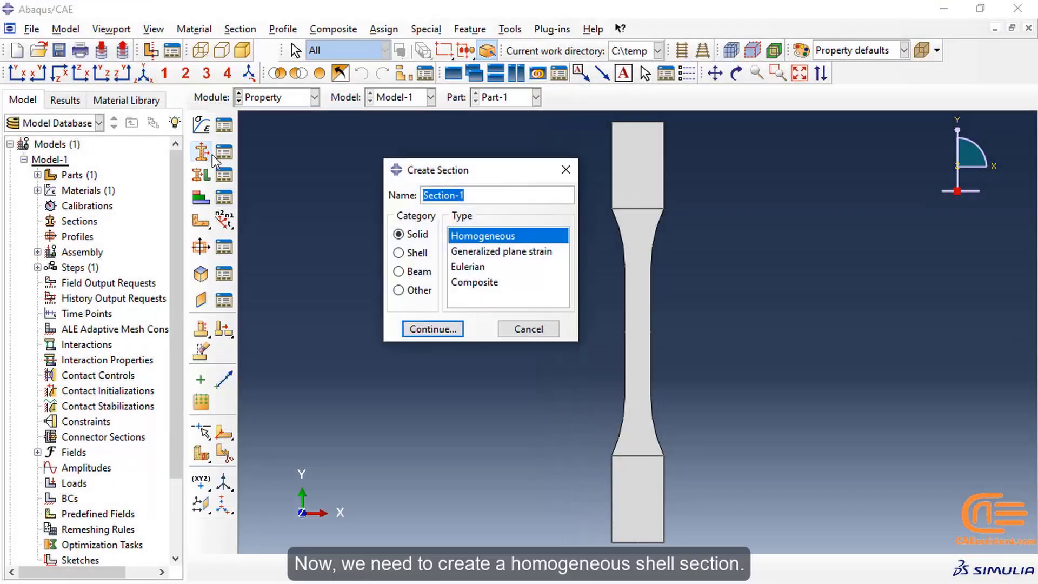
click(400, 252)
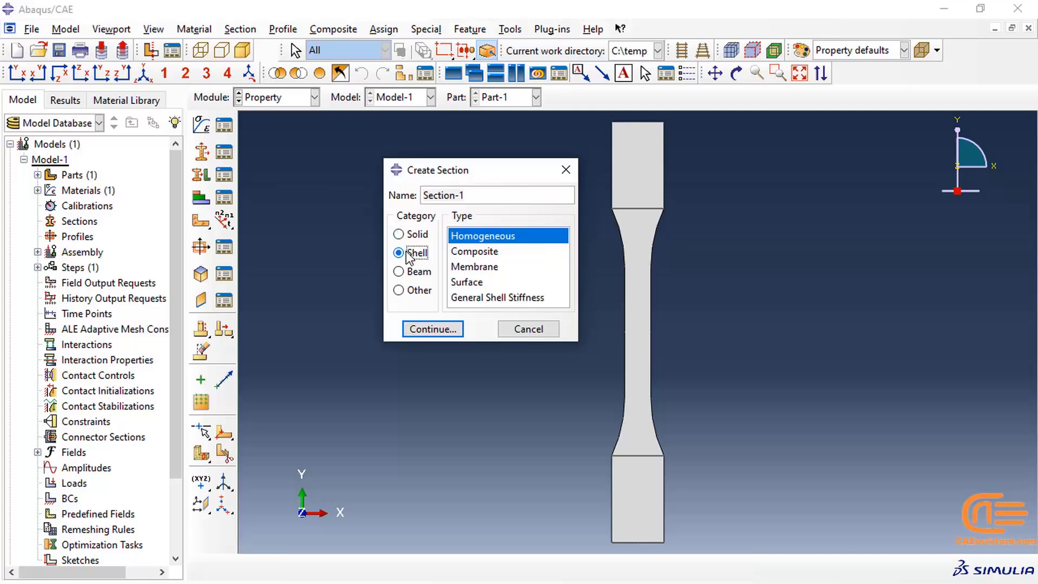
click(436, 330)
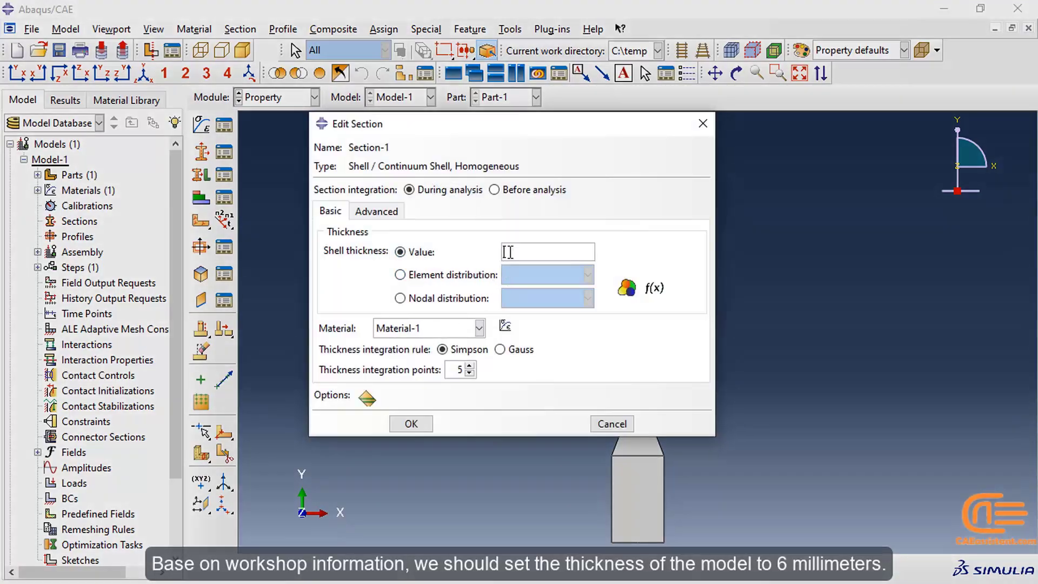
click(507, 253)
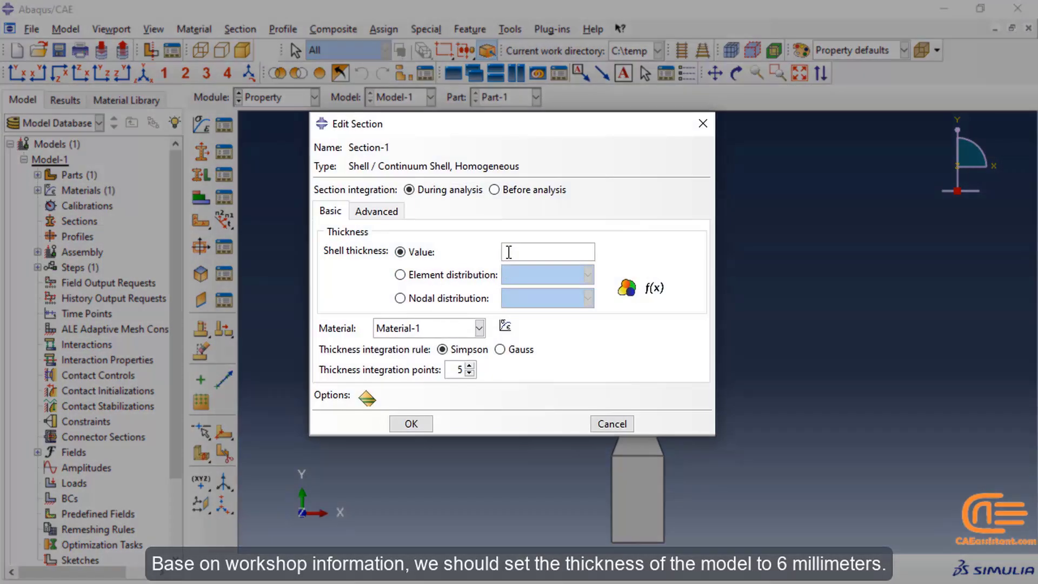
text(0.0)
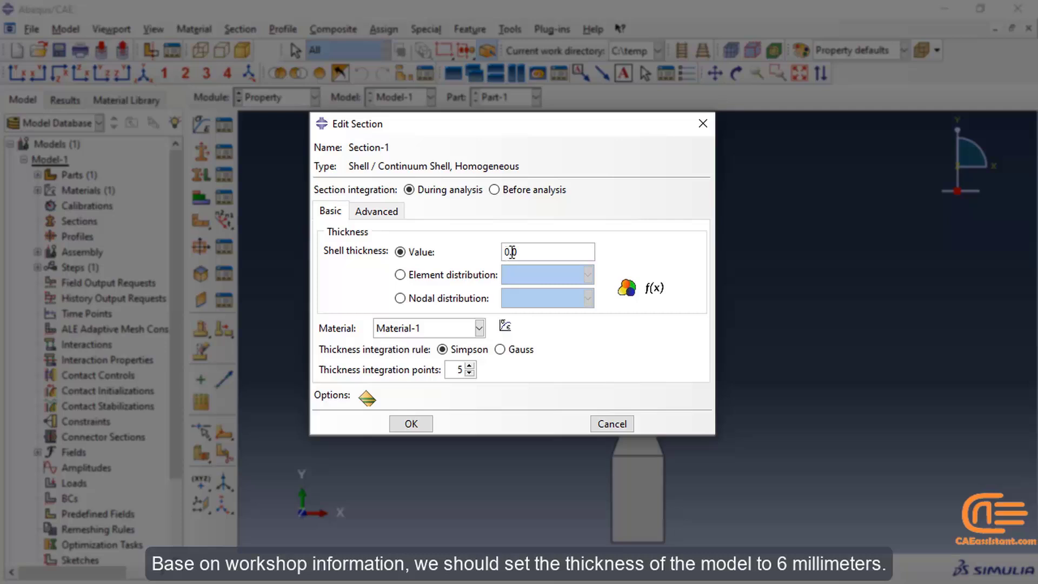
text(06)
Step: Specify the section's transverse shear stiffnesses as K11 1.47e9, K12 0 and K22 1.47e9, and finish the section
click(373, 212)
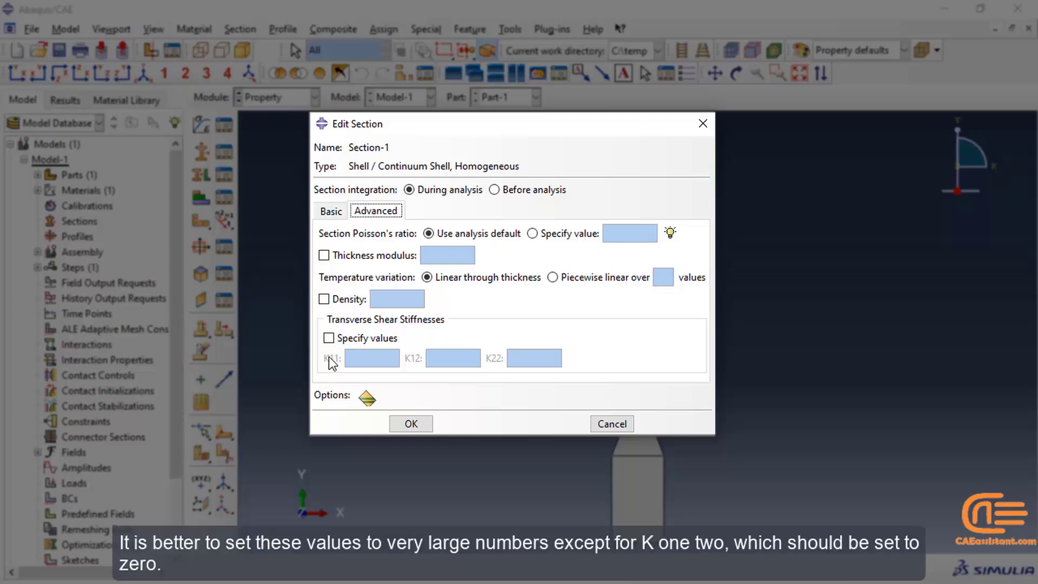
click(328, 339)
click(358, 359)
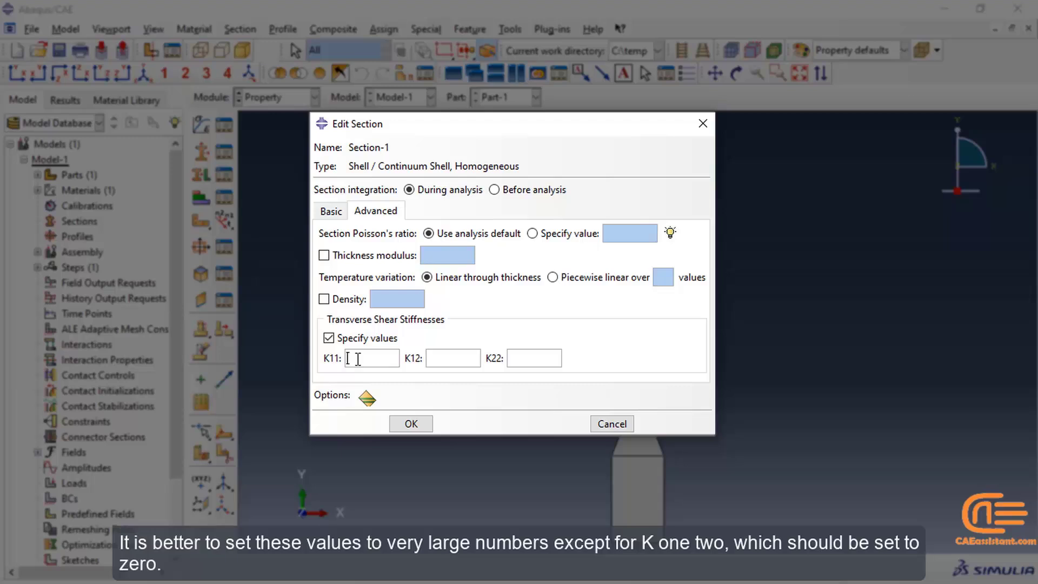
text(1.4)
text(7e9)
text(0)
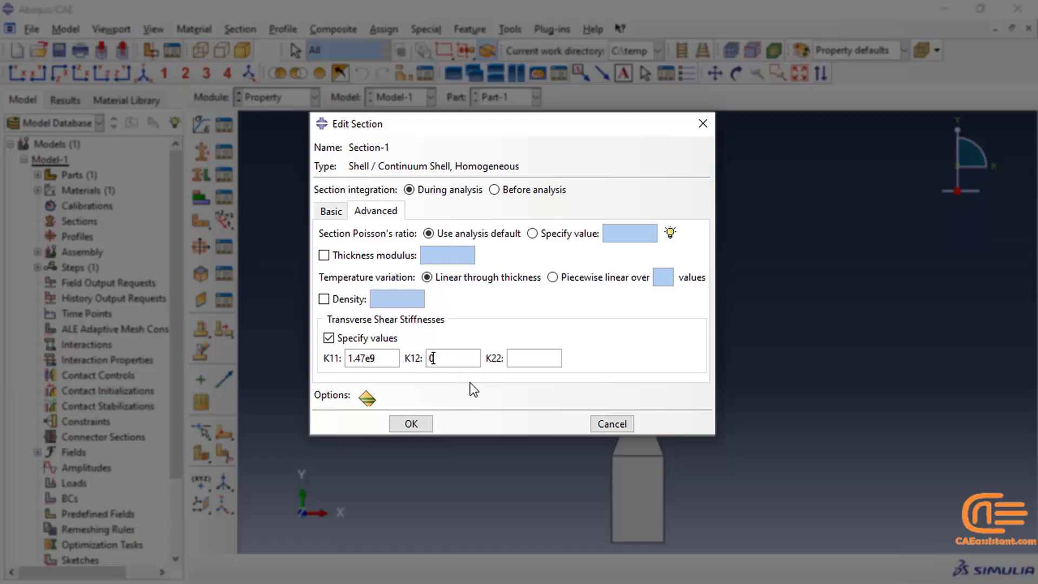
click(518, 358)
text(1.47e9)
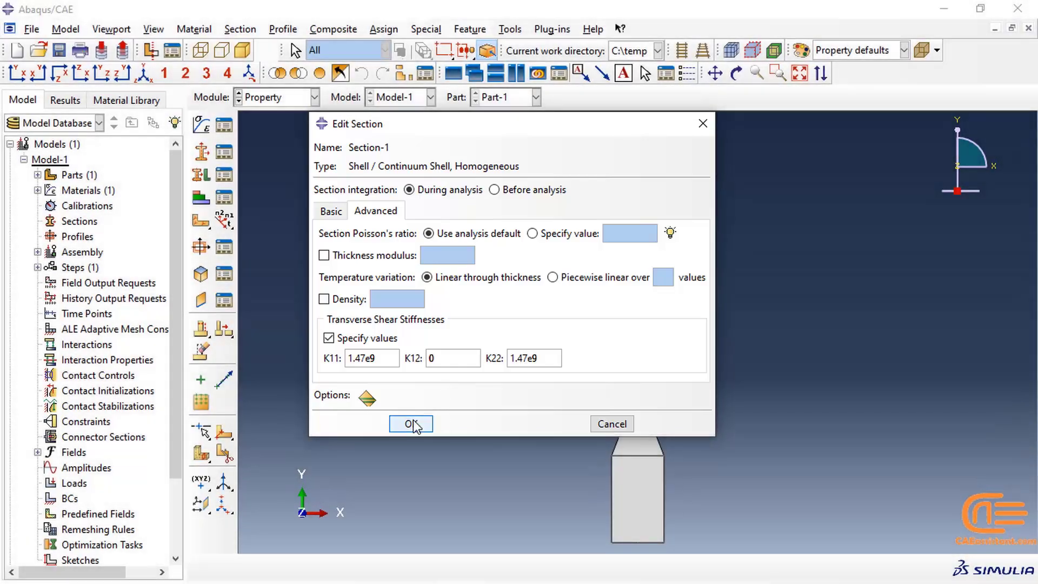
click(411, 424)
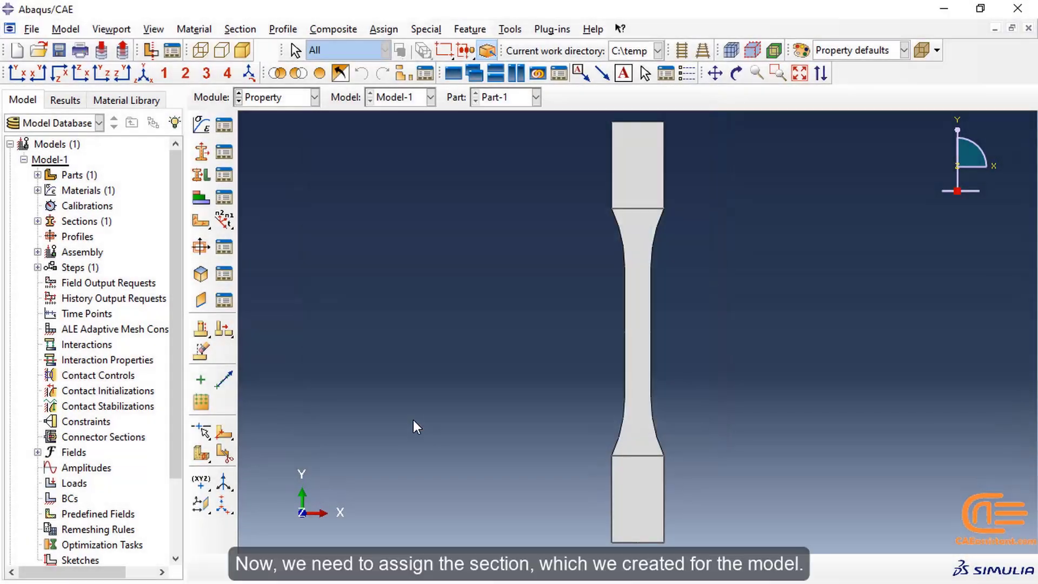
Step: Assign Section-1 to all faces of the specimen, with thickness from section and a middle surface shell offset
click(202, 175)
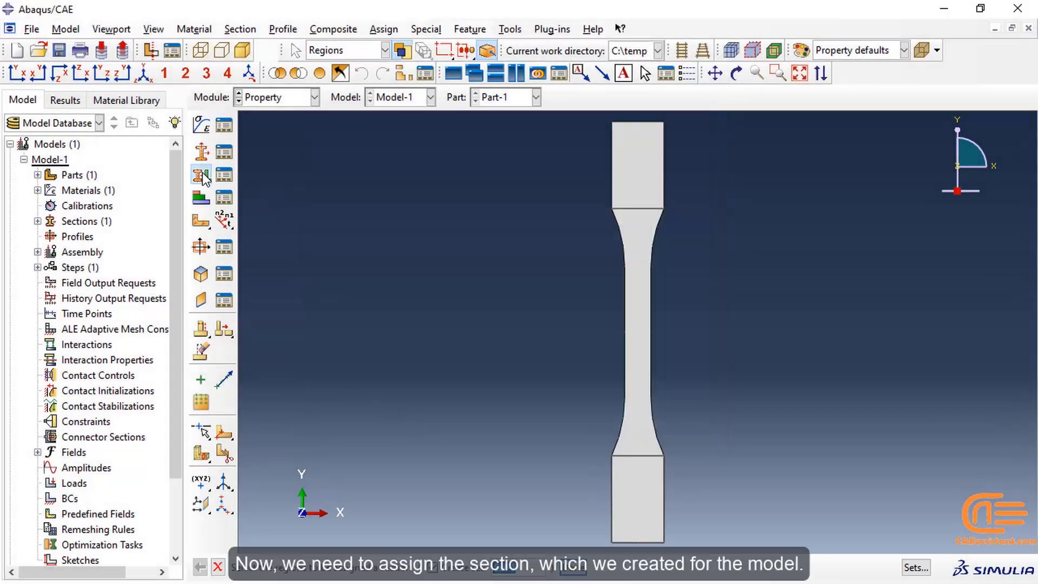
drag(562, 167, 746, 497)
click(573, 567)
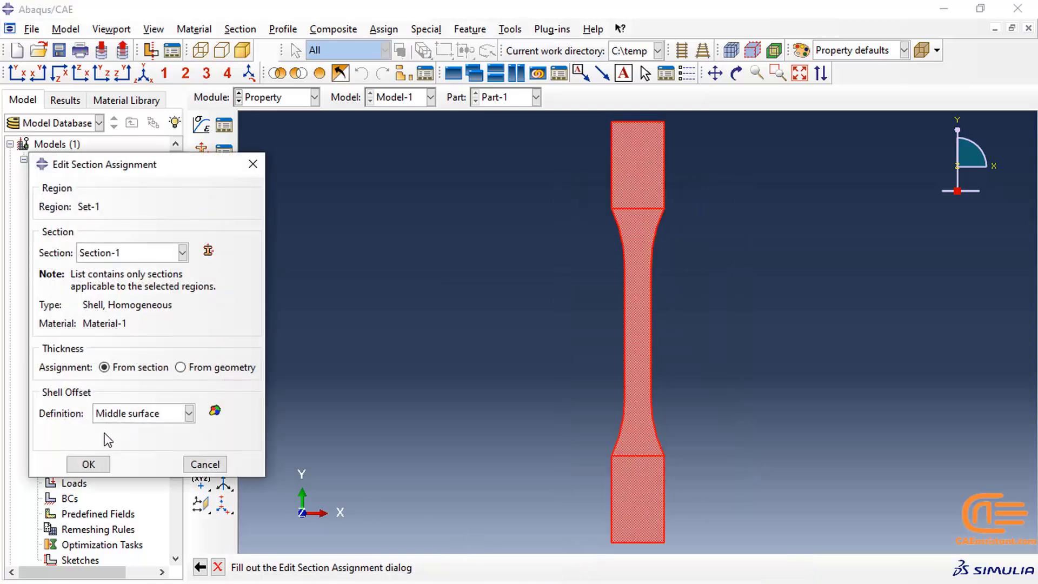
click(89, 464)
click(569, 567)
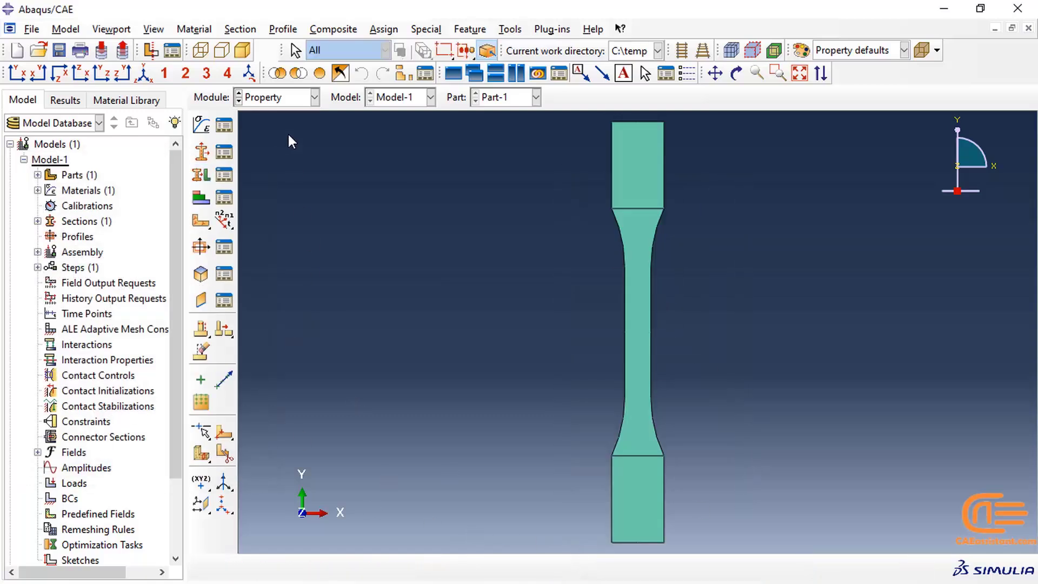
Step: Create a dependent instance of Part-1 in the assembly
click(258, 99)
click(266, 147)
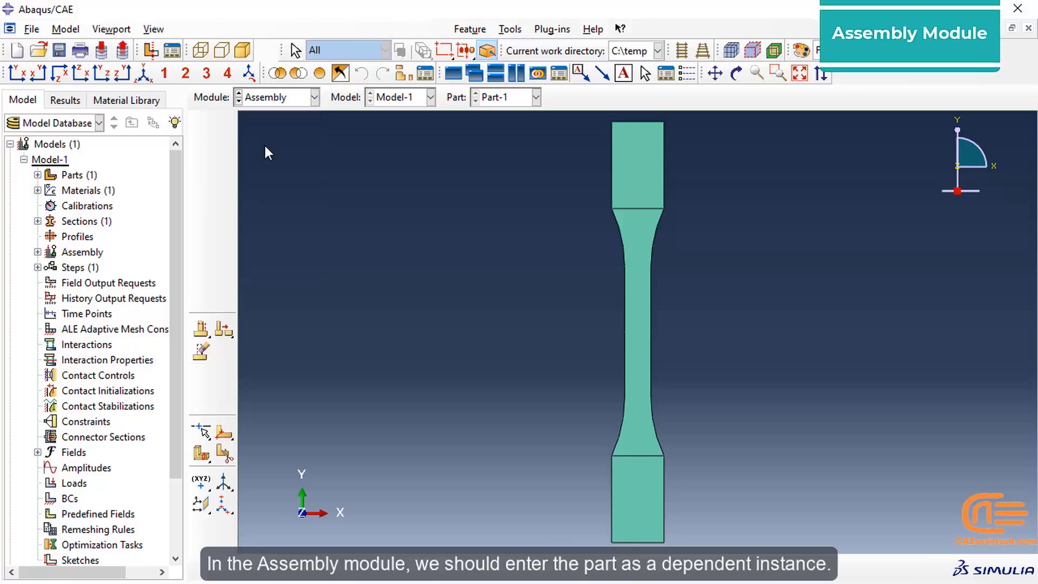
click(201, 124)
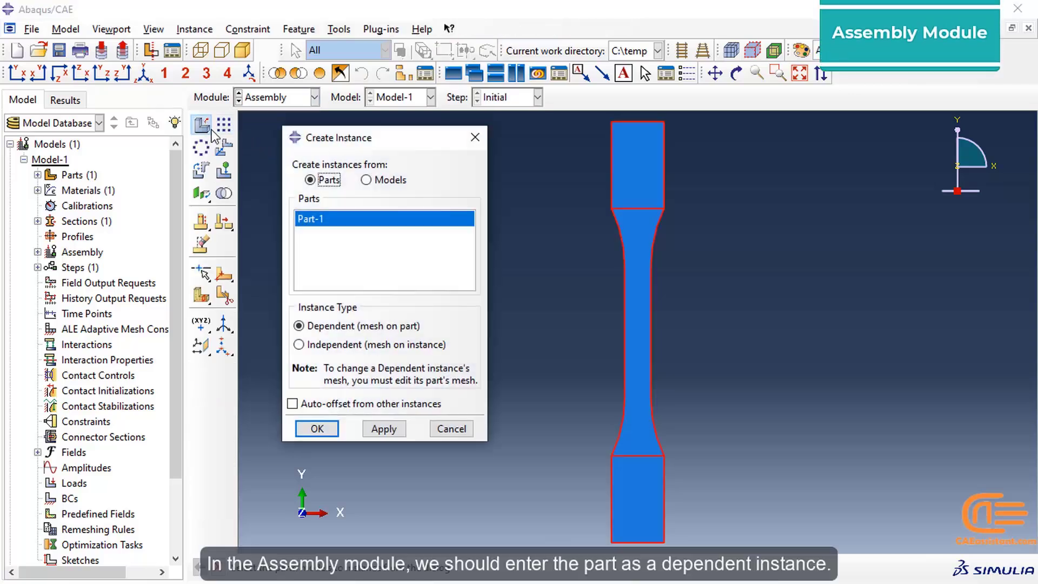
click(317, 429)
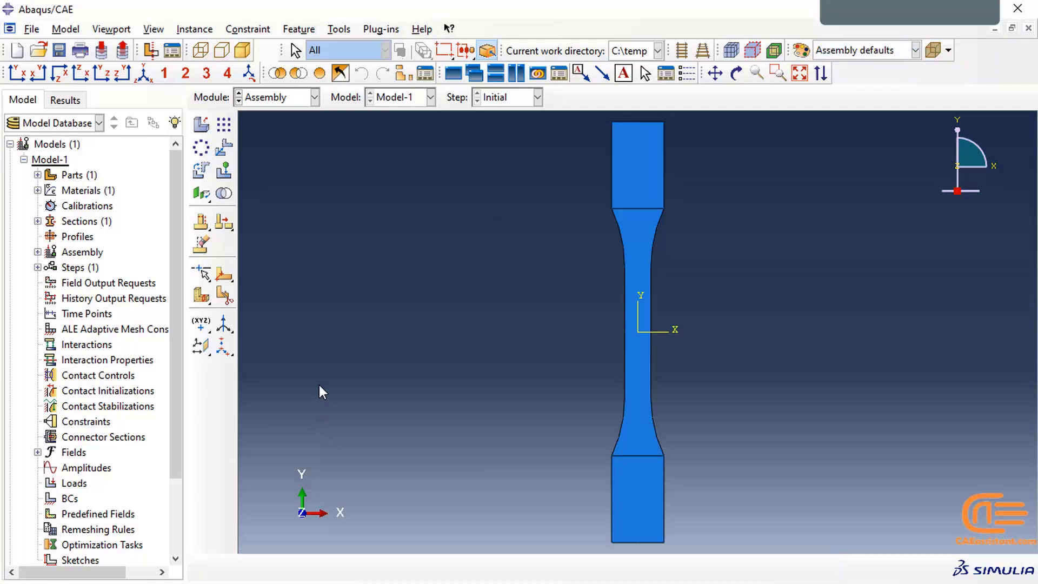
Step: Create a Static, General analysis step named Step-1 after the Initial step
click(264, 98)
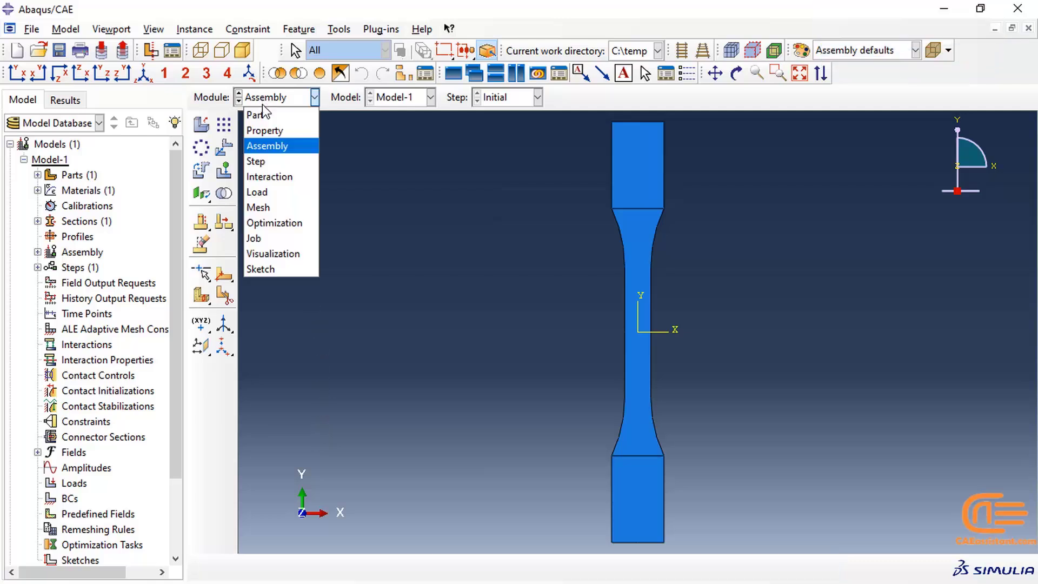
click(264, 161)
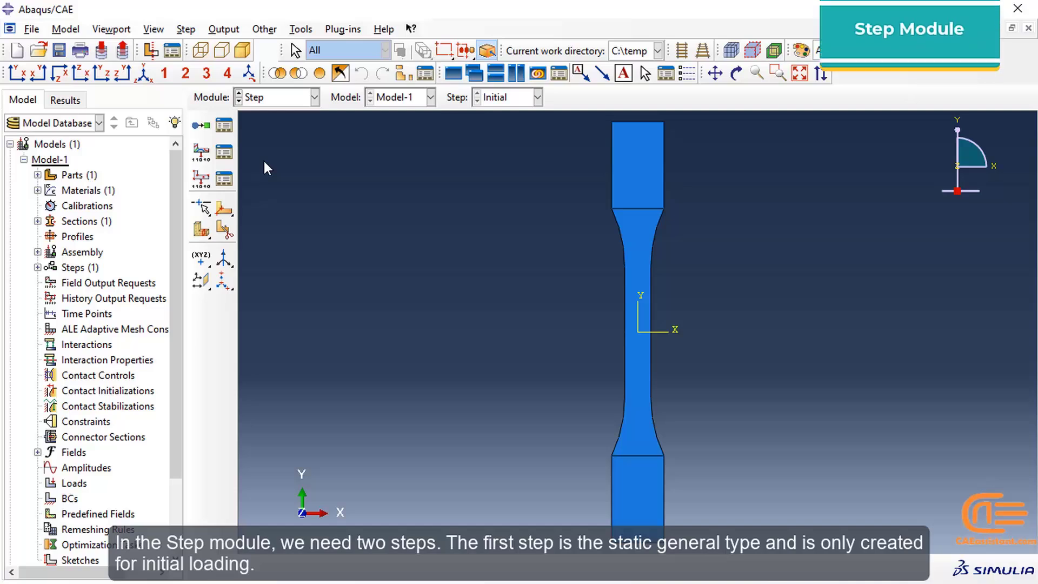
click(202, 126)
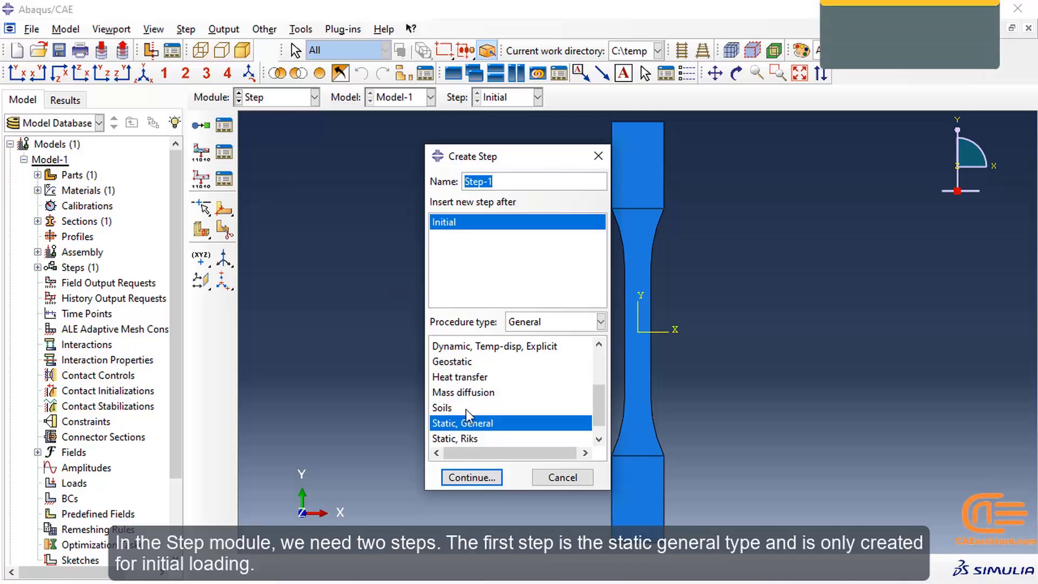
click(469, 477)
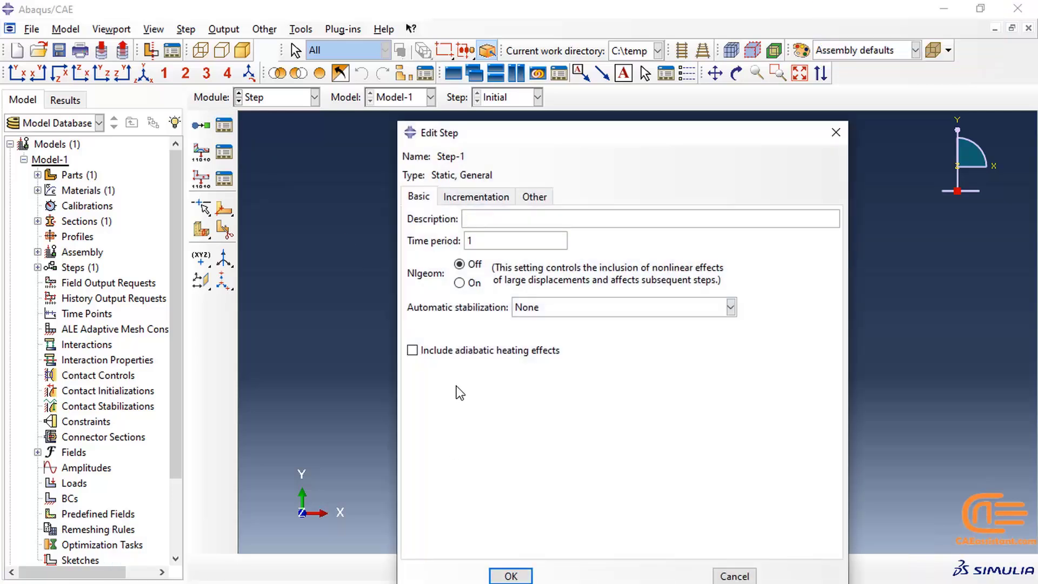
Step: Set Step-1's initial increment size to 0.01 and maximum increment size to 0.1, and finish the step definition
click(472, 198)
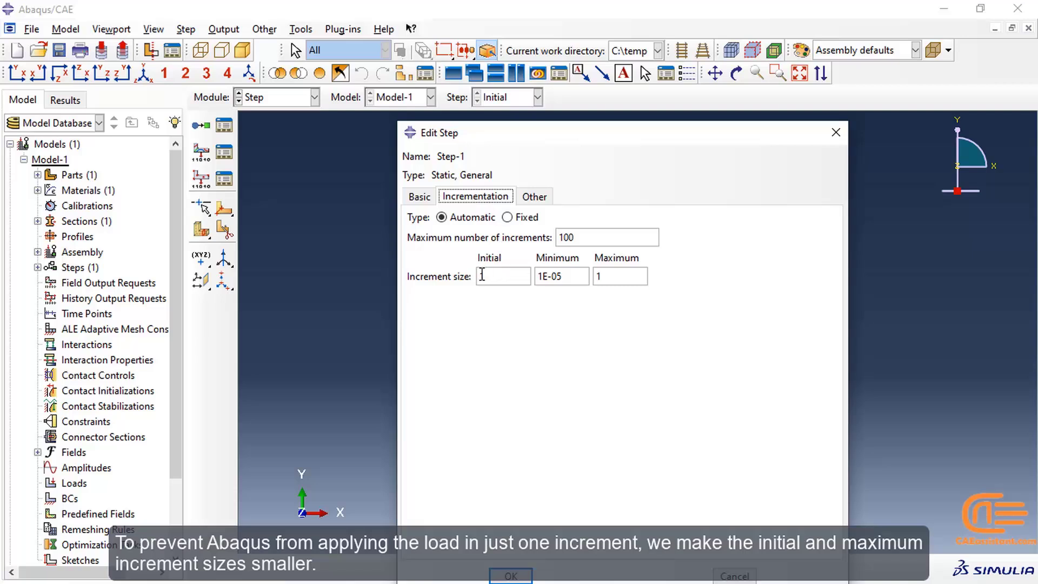
click(480, 276)
text(.01)
click(597, 276)
text(0.)
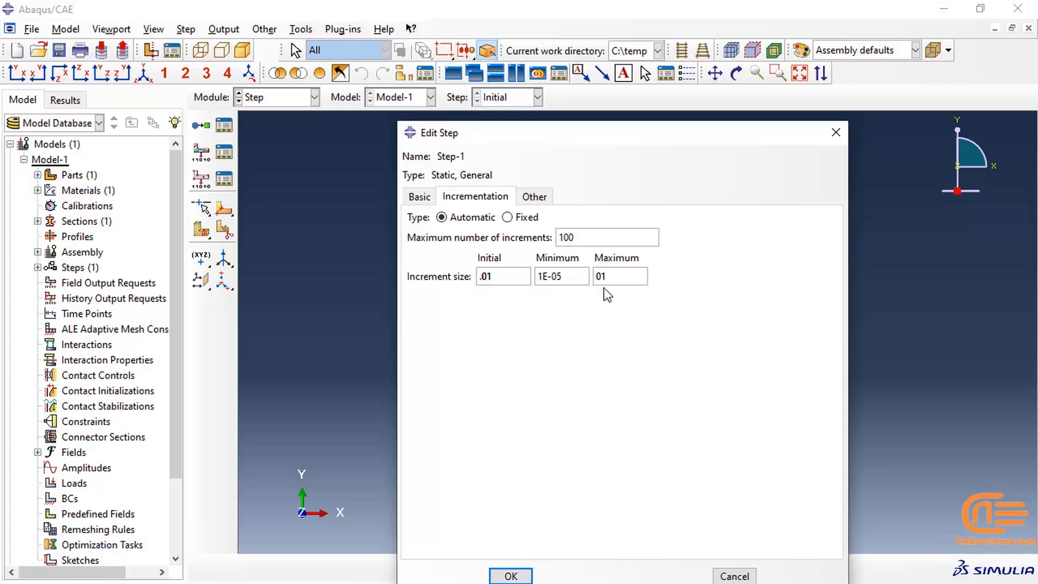
click(492, 571)
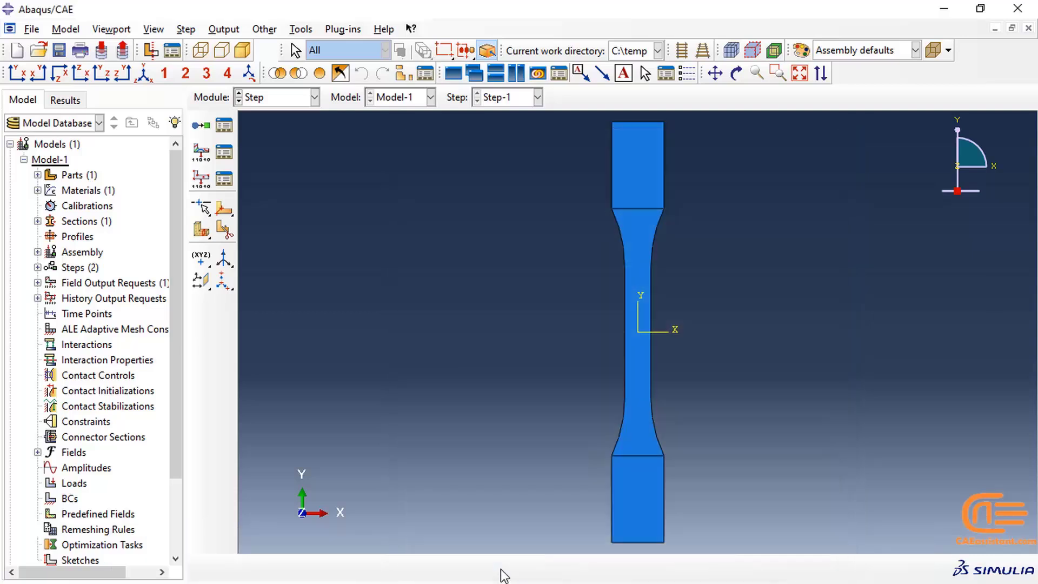
Step: Create Static, General Step-2 after Step-1 with a maximum of 100000 increments and initial and maximum increment sizes of 0.001
click(204, 125)
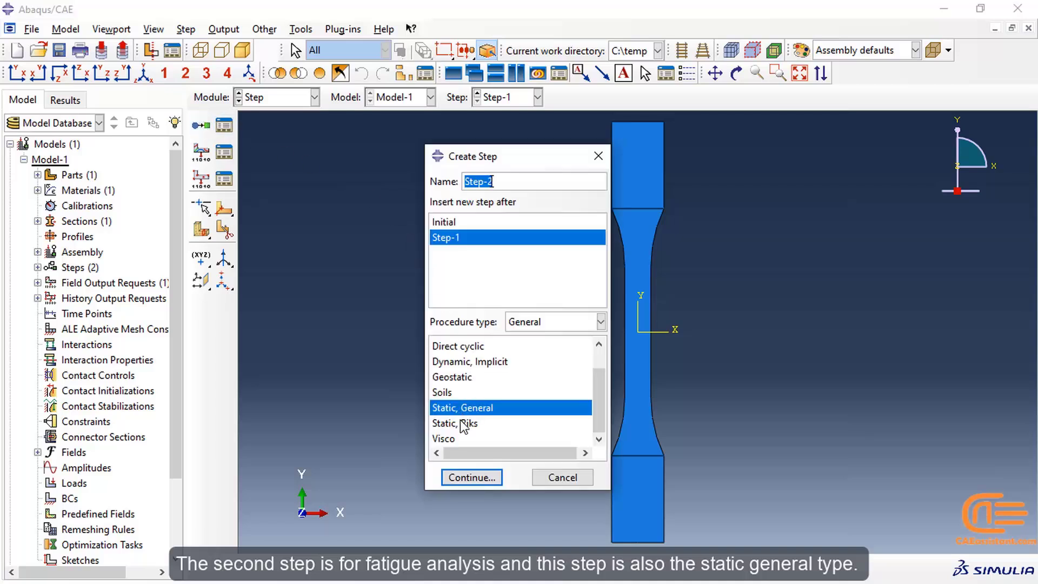
click(473, 478)
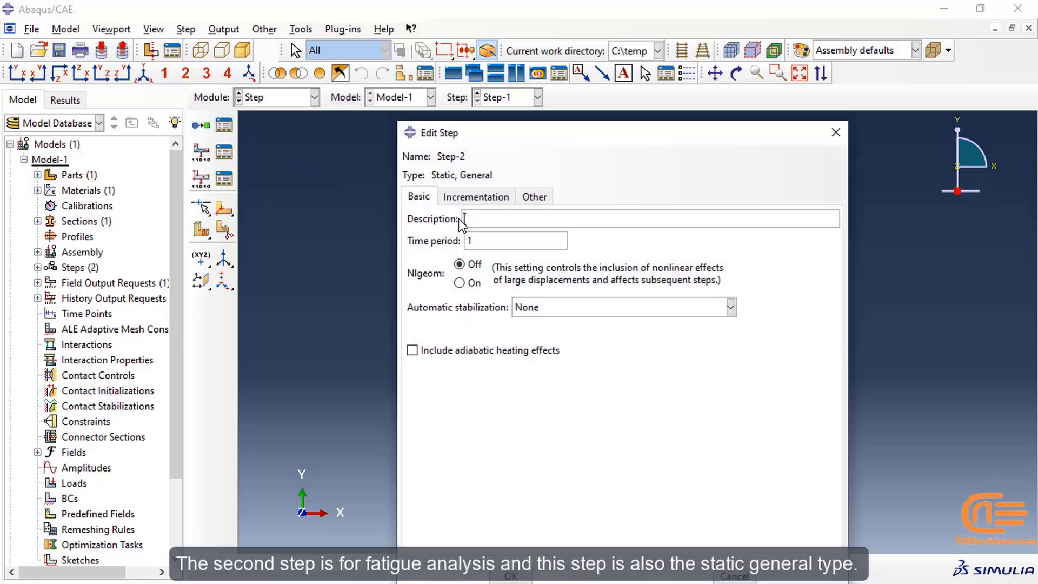
click(463, 198)
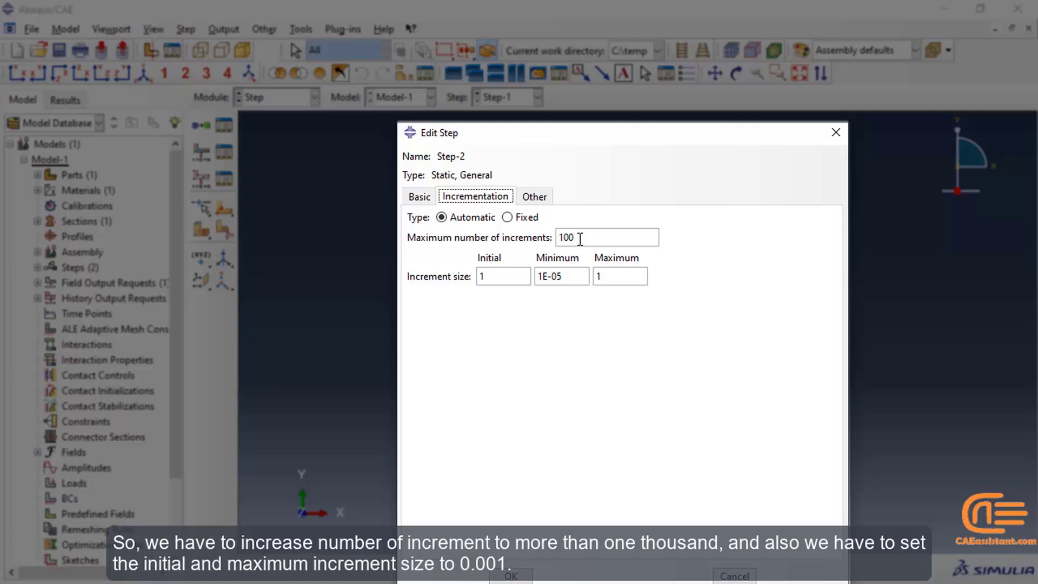
click(580, 238)
text(000)
drag(480, 276, 489, 276)
text(0.001)
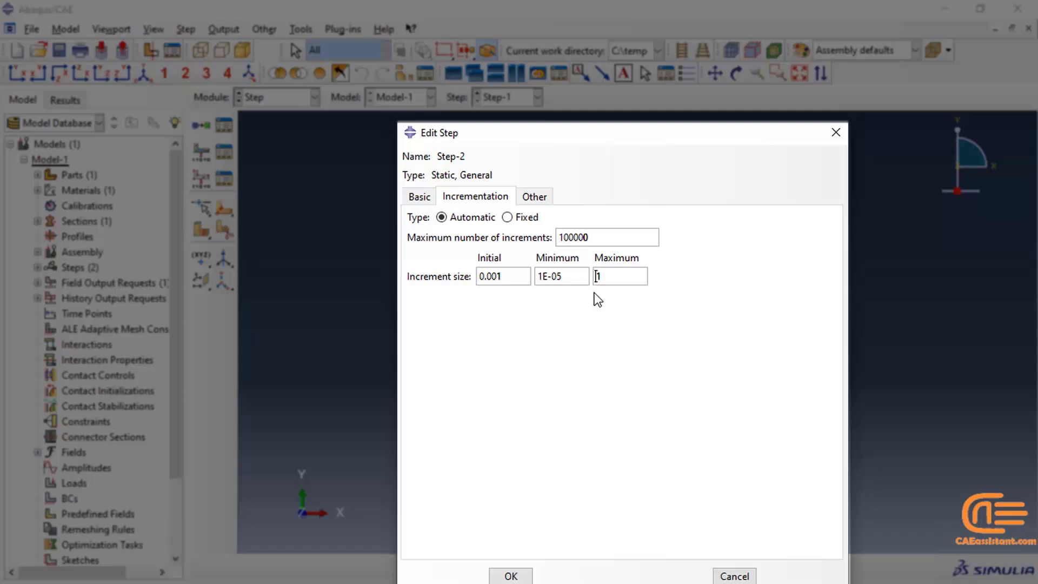
text(0)
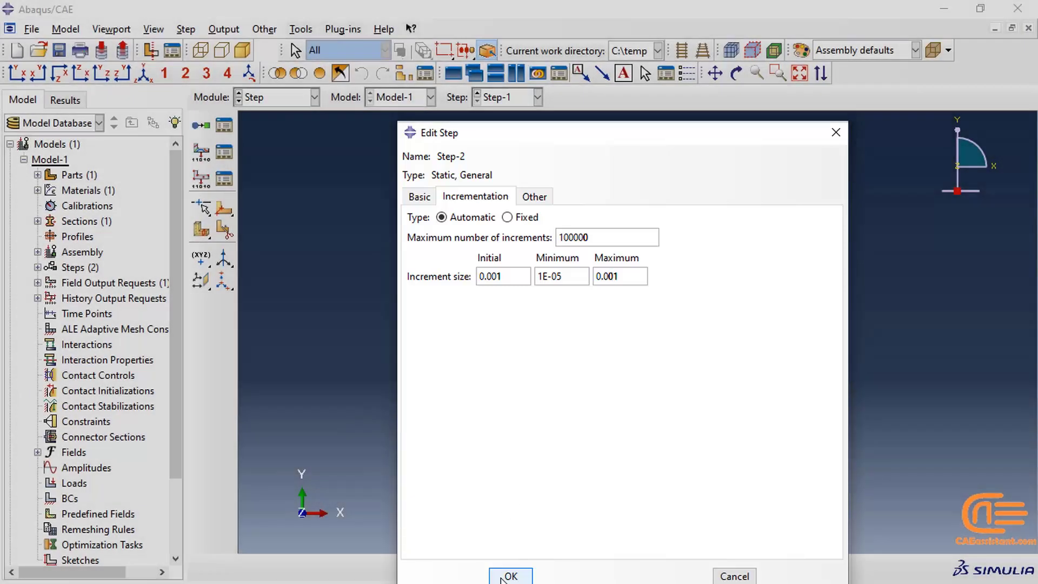
click(503, 576)
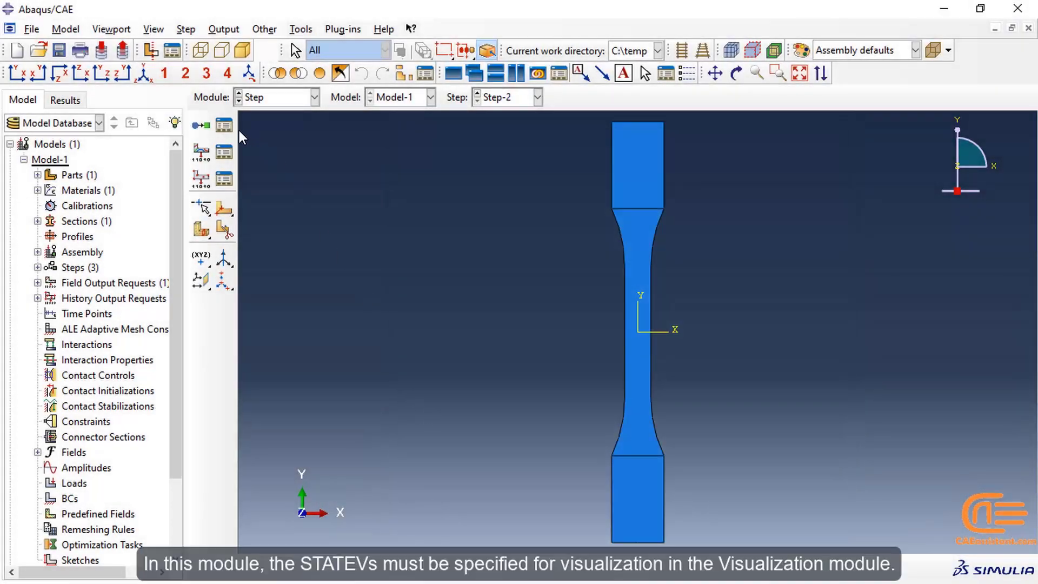
Step: Add the solution dependent state variables (SDV) to field output request F-Output-1
click(224, 152)
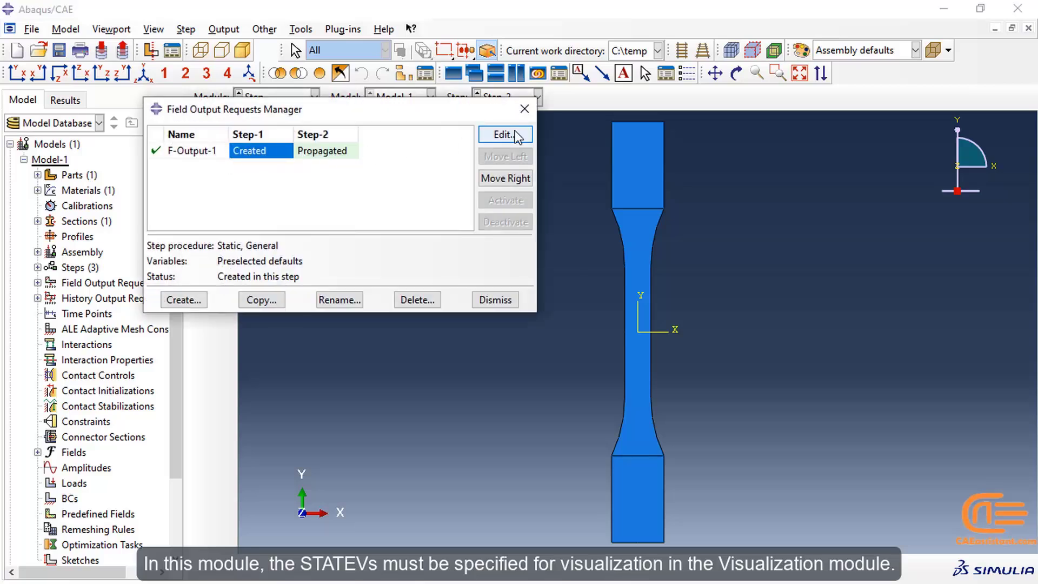
click(505, 134)
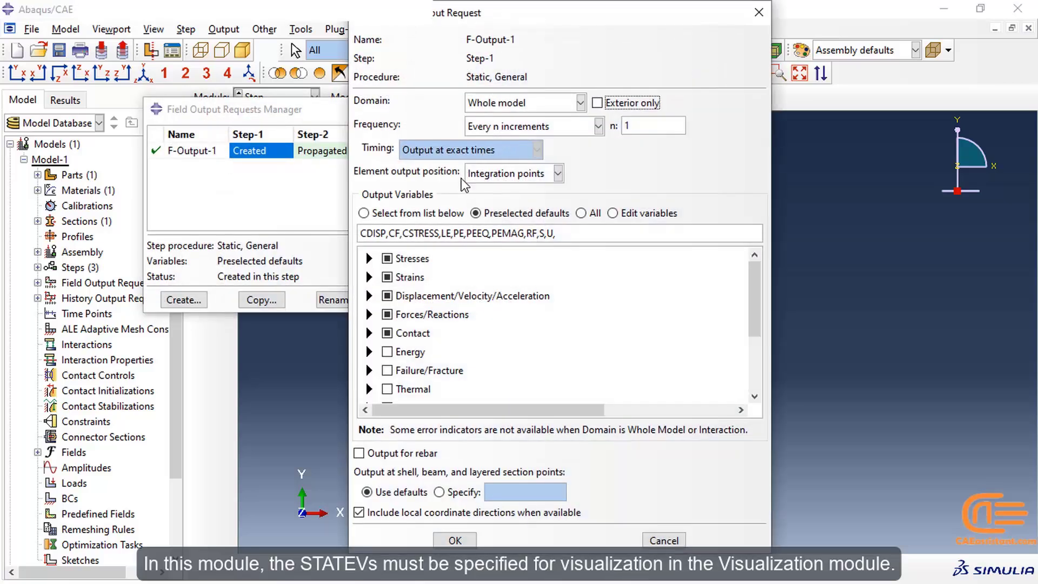
scroll(424, 323, down, 2)
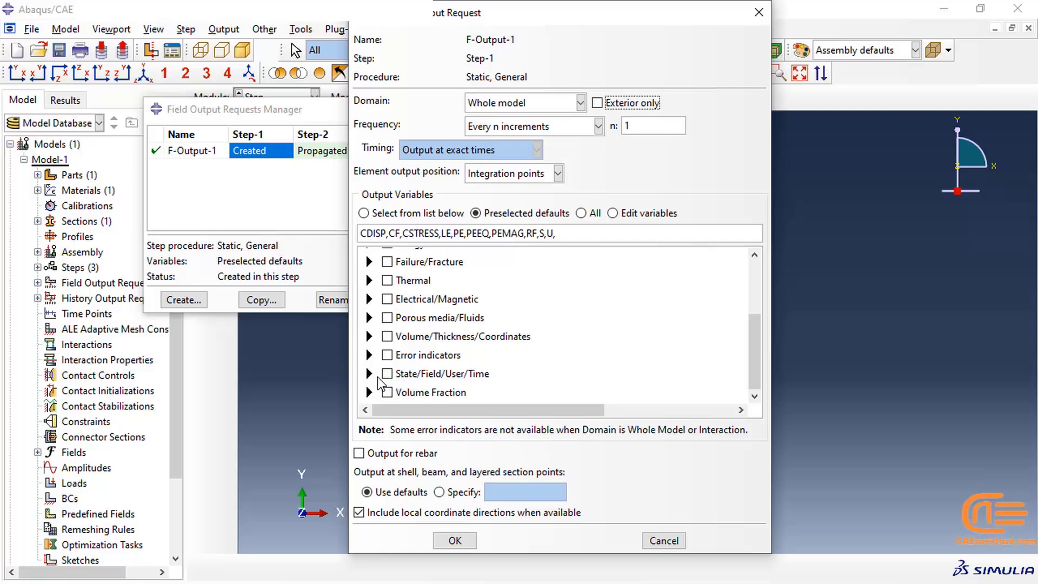
click(369, 373)
scroll(372, 380, down, 3)
click(406, 292)
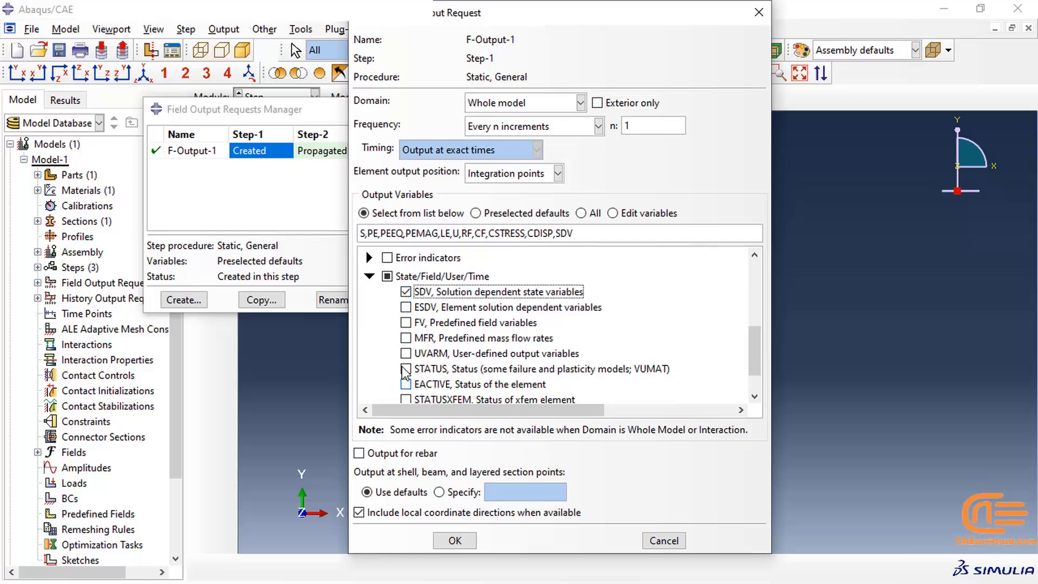
click(453, 540)
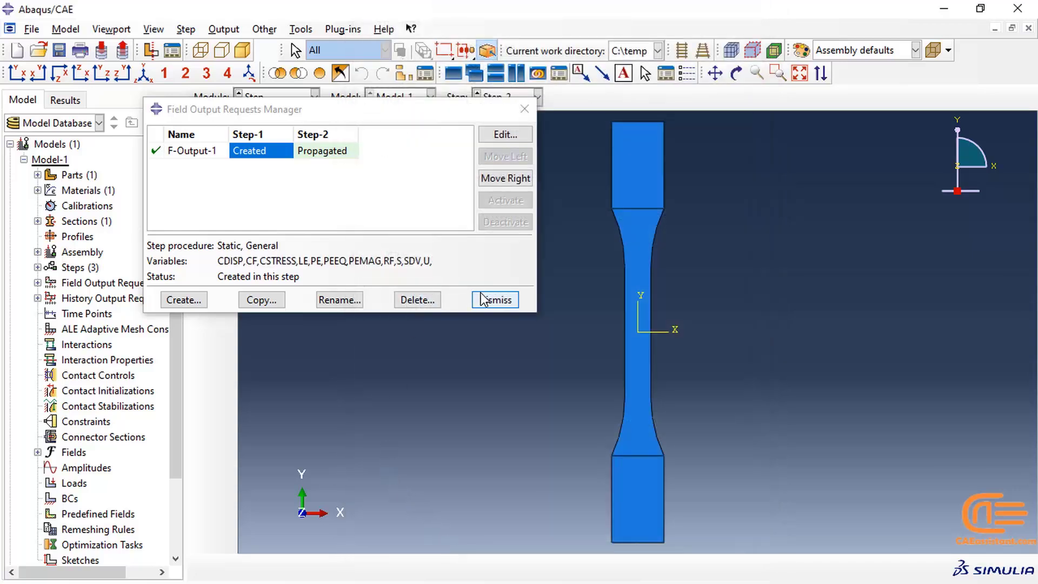
click(495, 299)
Step: Create a shell edge load in Step-1 on the top edge of the specimen's upper grip
click(257, 100)
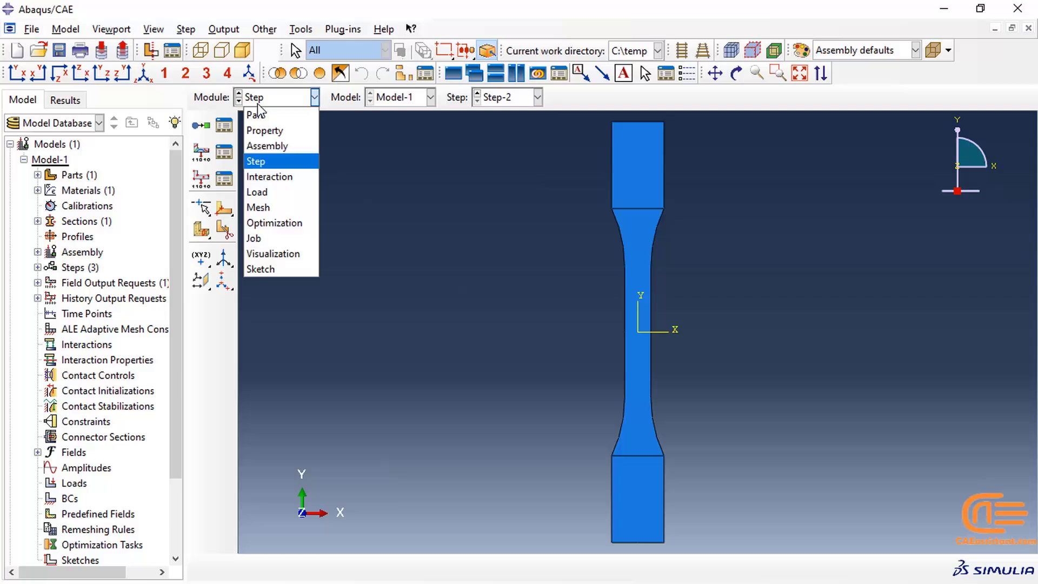
click(272, 190)
click(208, 126)
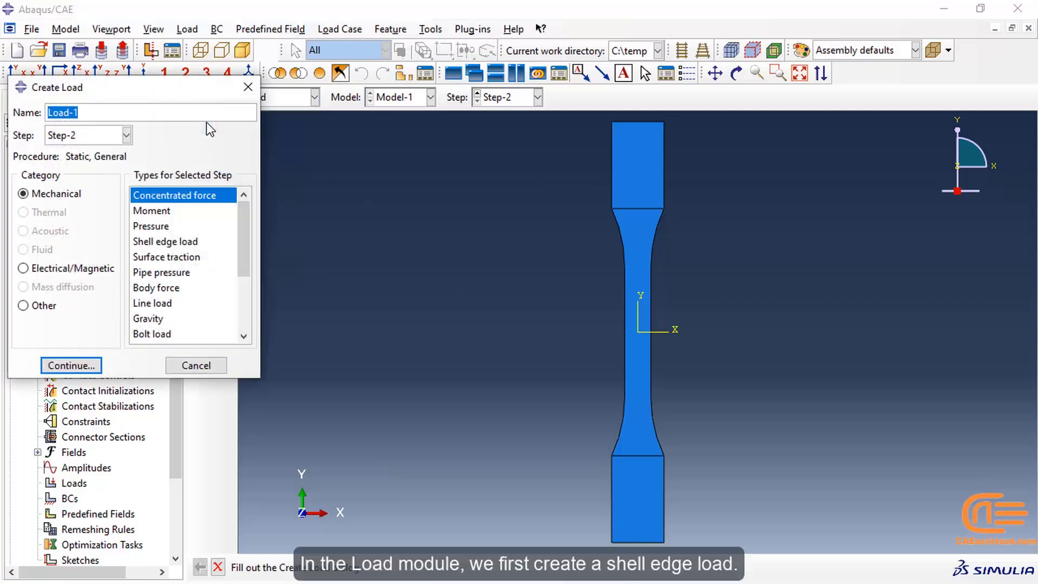
click(127, 135)
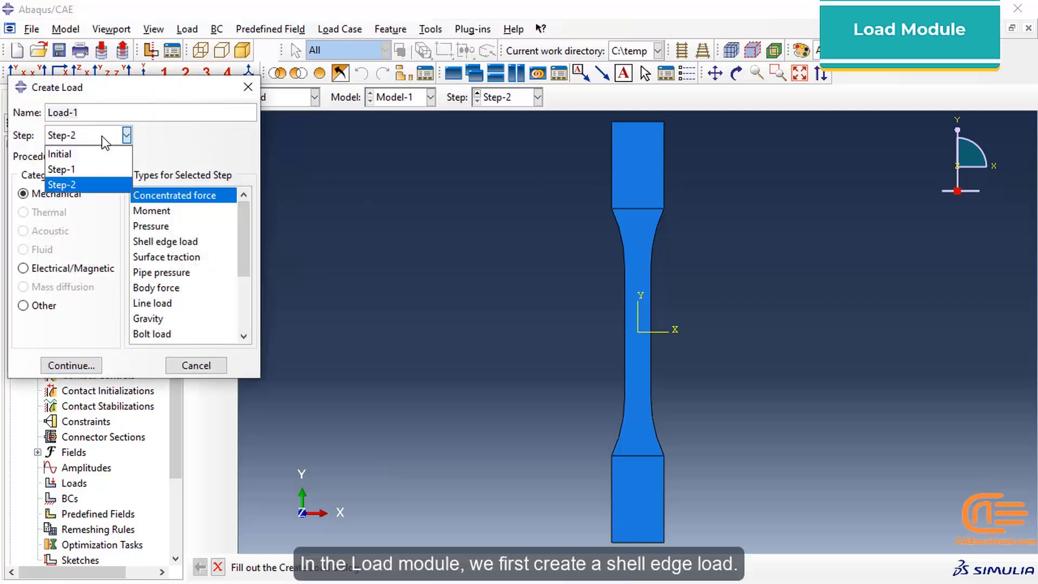
click(88, 166)
click(157, 244)
click(71, 366)
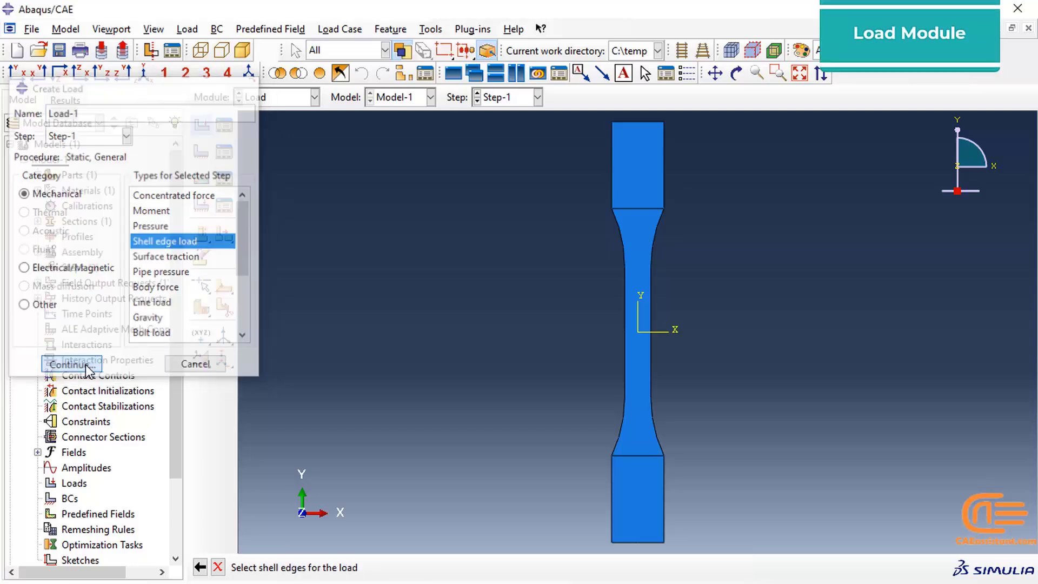
click(629, 121)
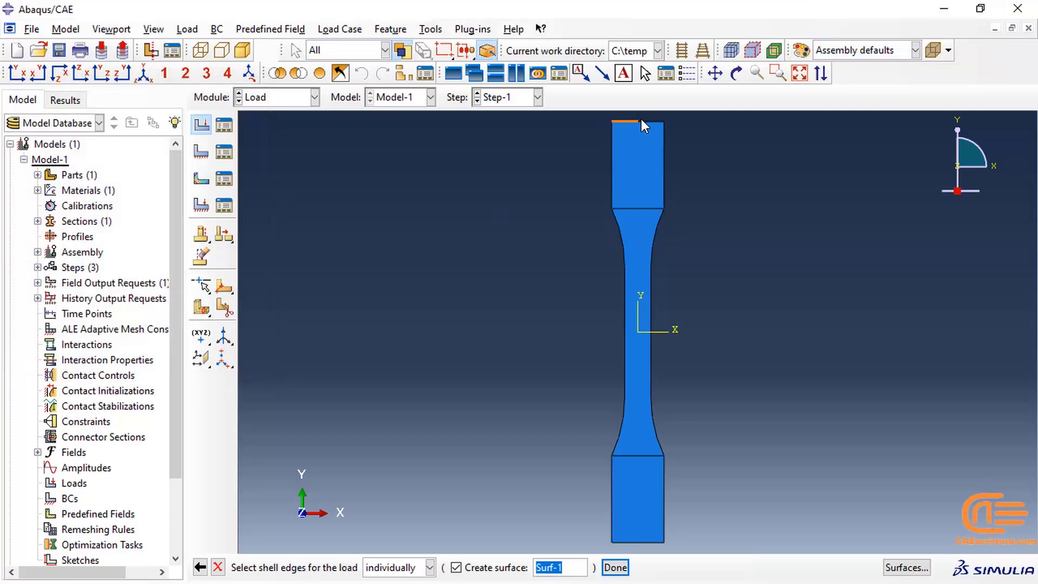
click(615, 568)
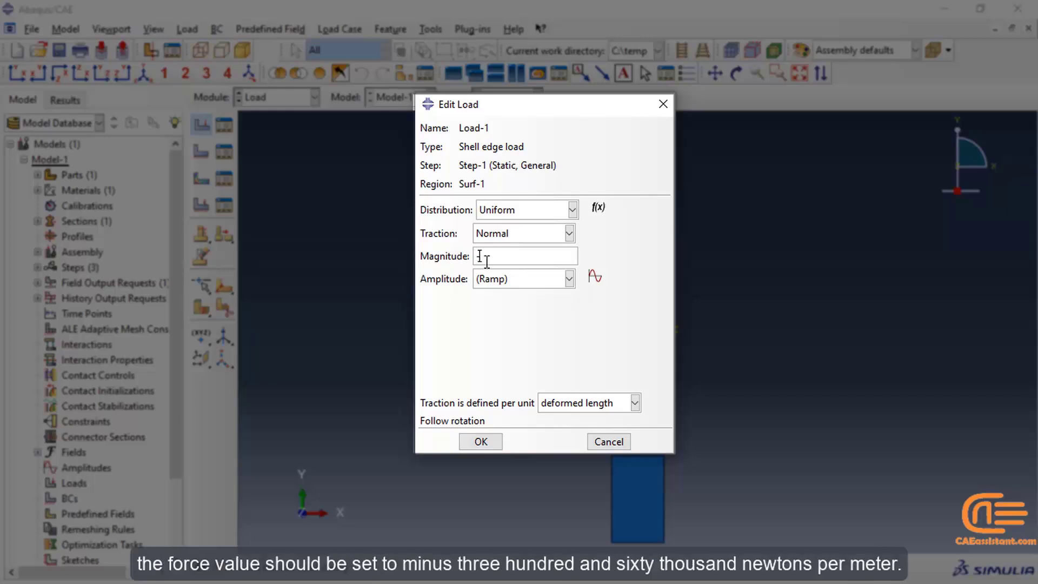
Step: Set the normal shell edge load's magnitude to -360000 and finish the load
text(-60)
key(BackSpace)
text(360000)
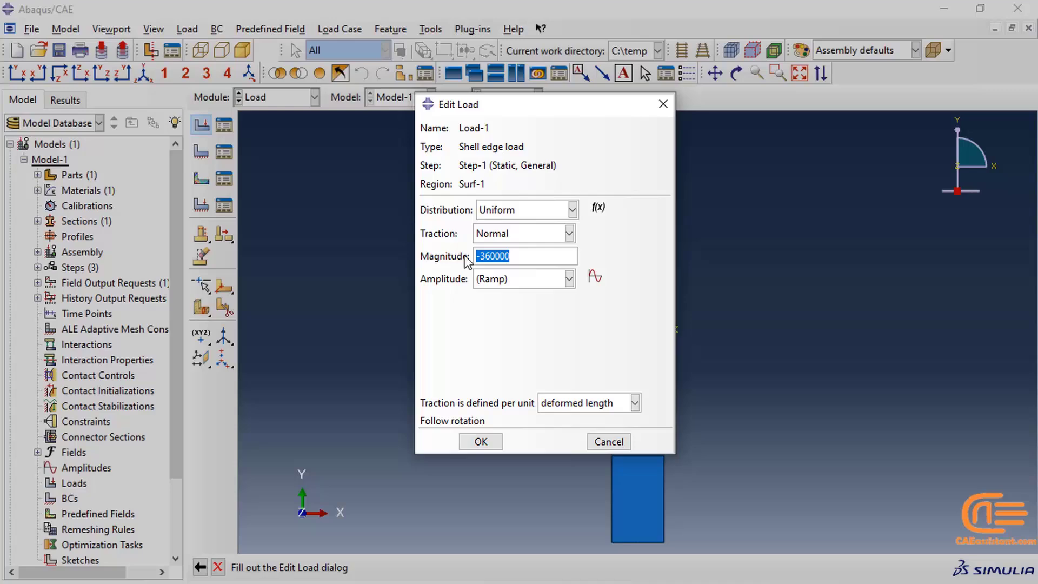
click(481, 441)
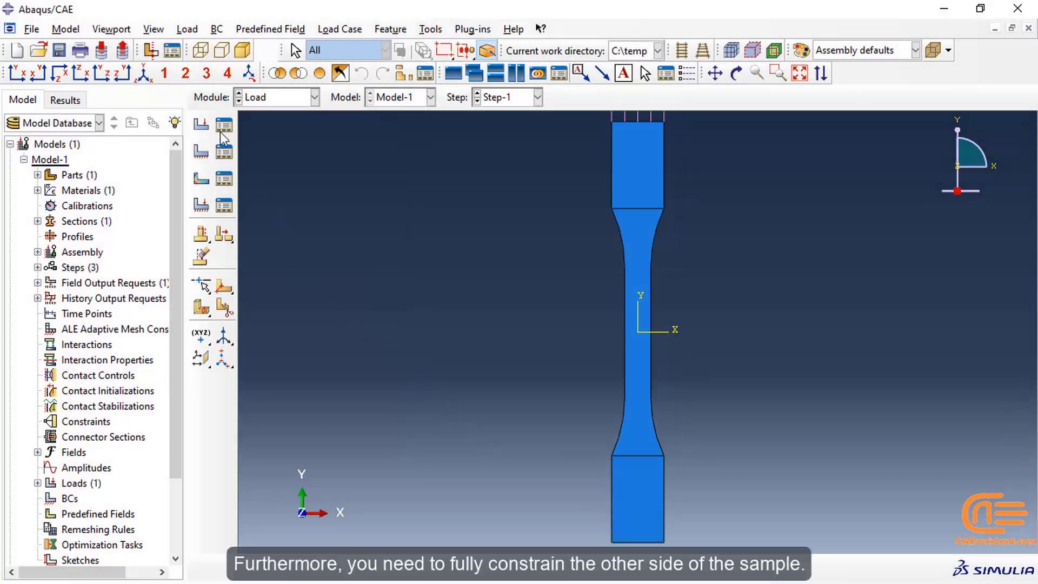
Step: Fix the lower grip face with an ENCASTRE boundary condition in the Initial step
click(203, 151)
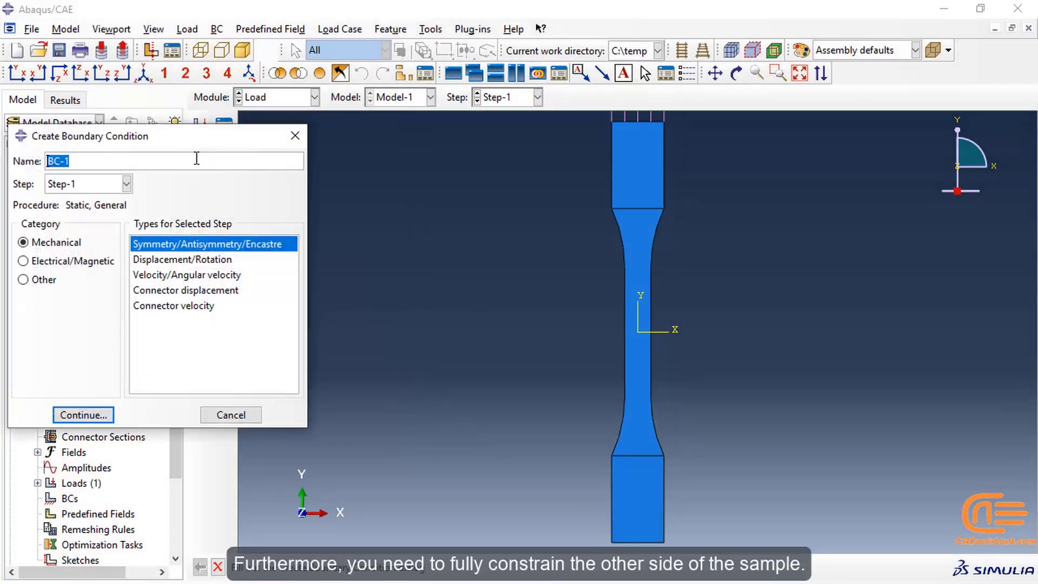
click(126, 184)
click(65, 199)
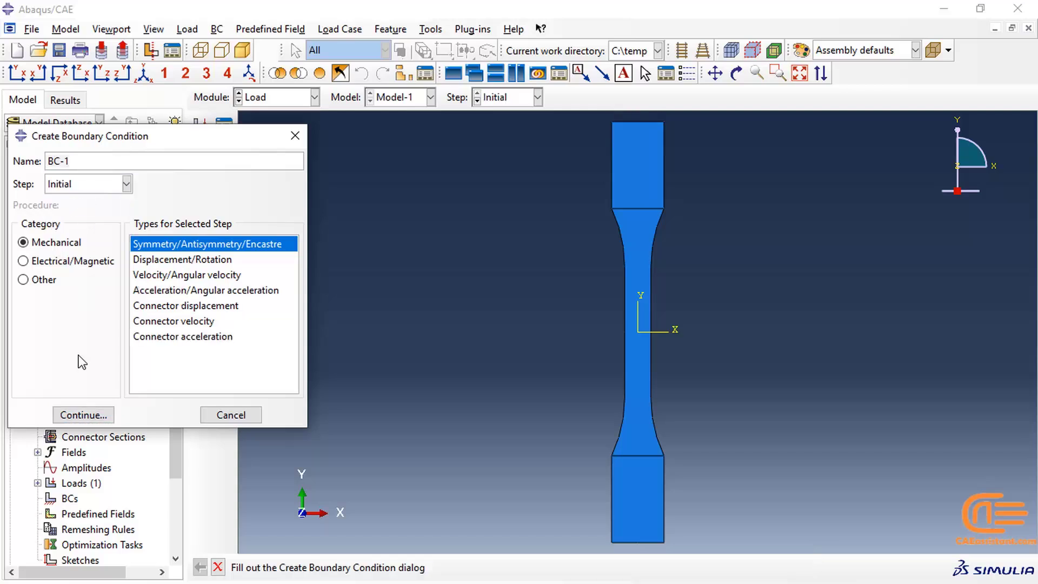
click(84, 415)
click(627, 505)
click(570, 563)
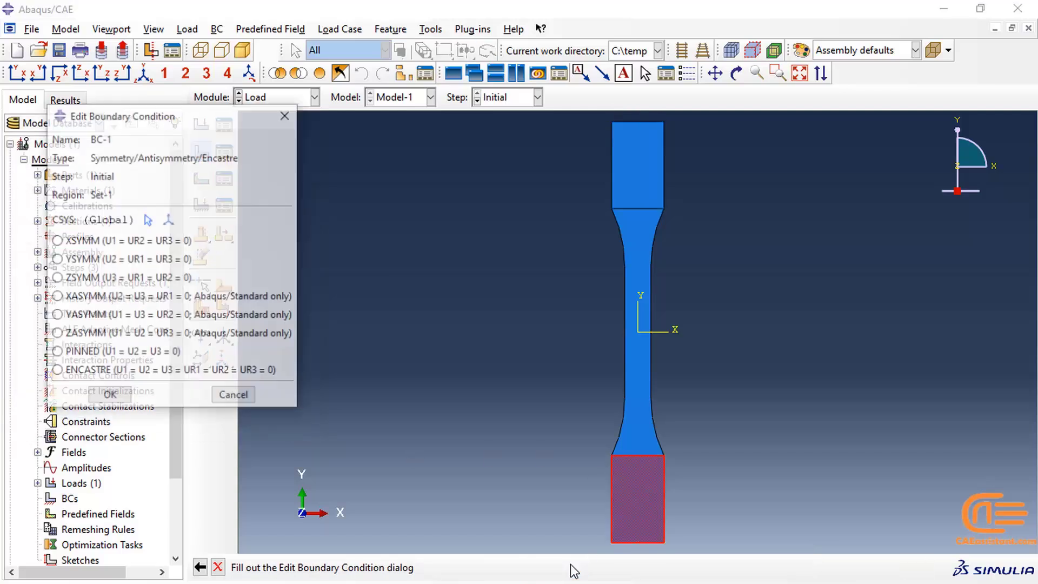
click(111, 371)
click(111, 395)
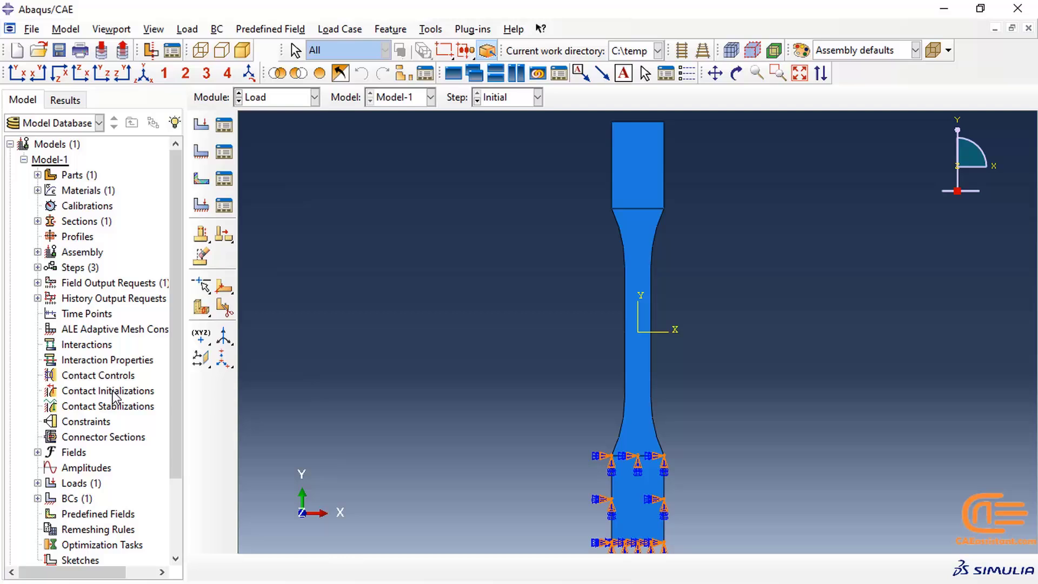
Step: Create a Displacement/Rotation boundary condition in the Initial step on the specimen's upper grip face
click(209, 160)
click(158, 260)
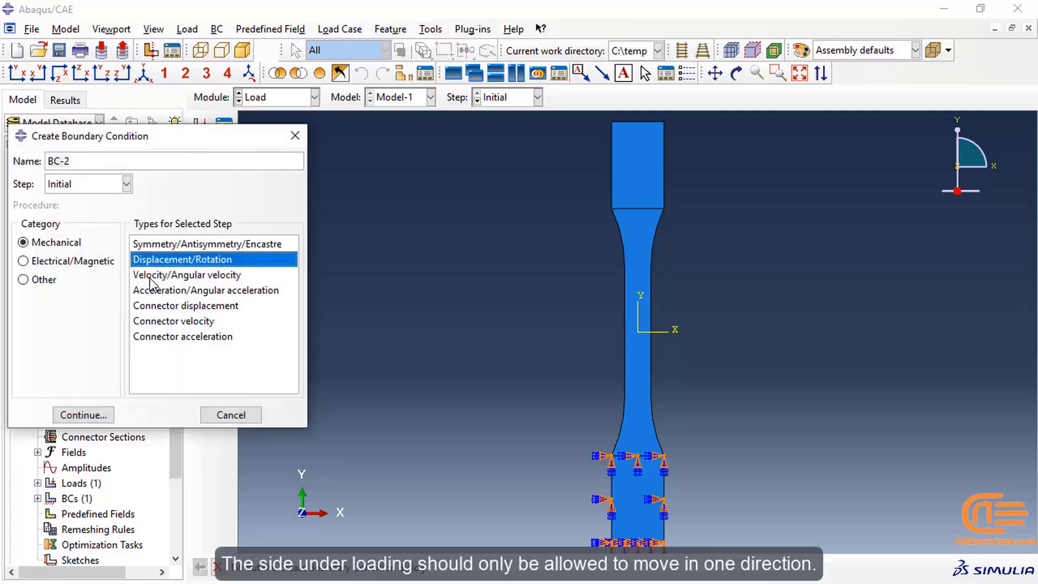
click(84, 415)
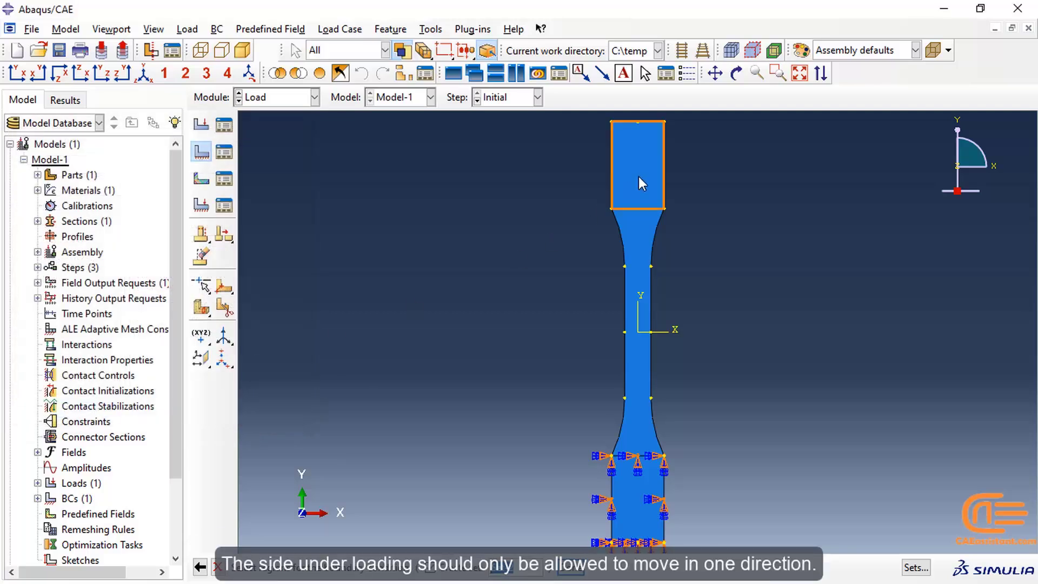
click(638, 177)
click(573, 567)
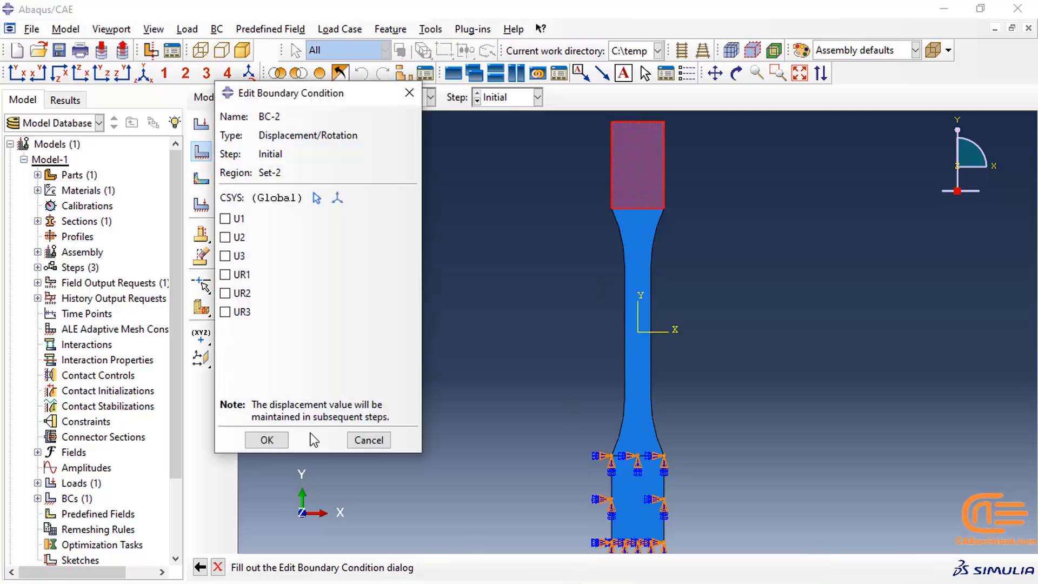
Step: Restrain U1, U3, UR1, UR2 and UR3 in the upper grip's boundary condition, leaving U2 free
click(225, 218)
click(225, 256)
click(225, 274)
click(225, 293)
click(226, 312)
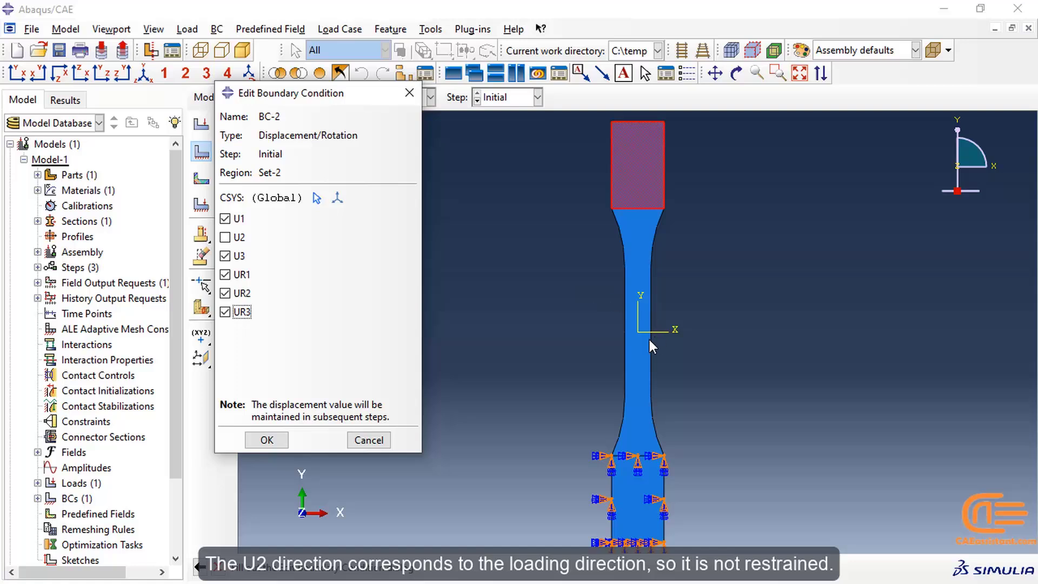
click(263, 436)
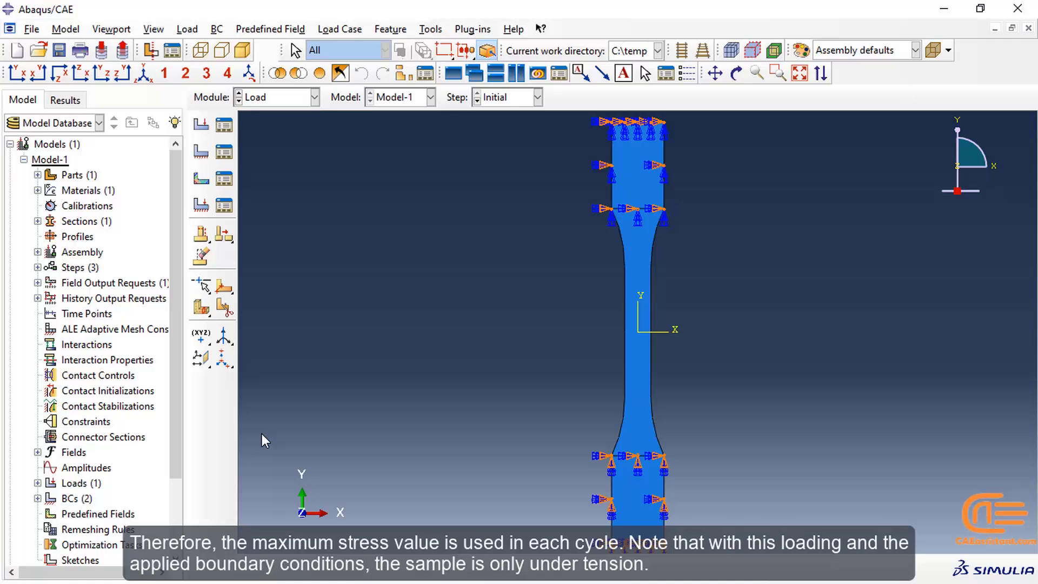
Step: In the Mesh module, assign all faces of Part-1 a Standard linear shell element type with Enhanced hourglass control
click(252, 102)
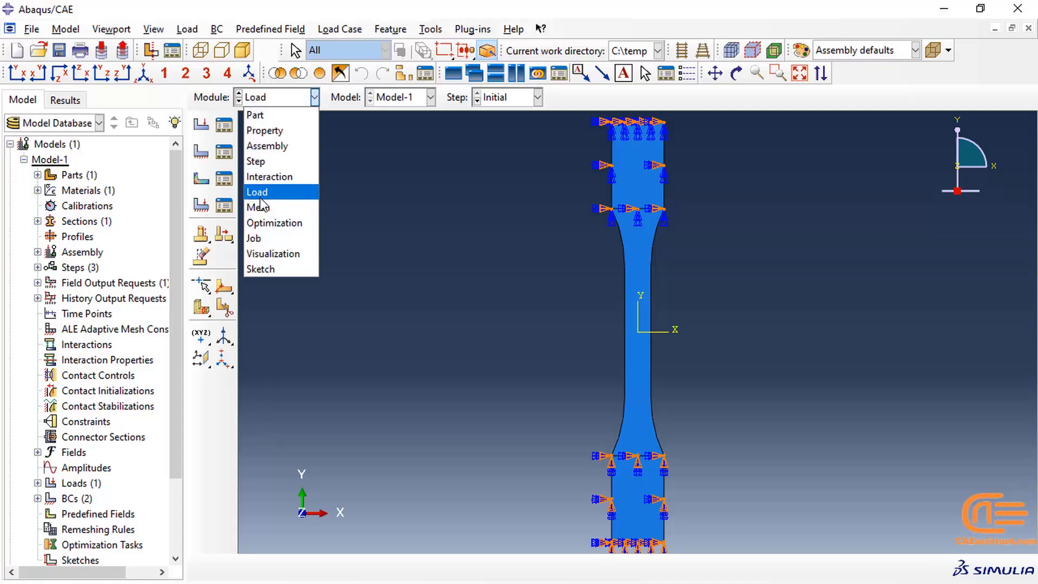
click(261, 206)
click(544, 96)
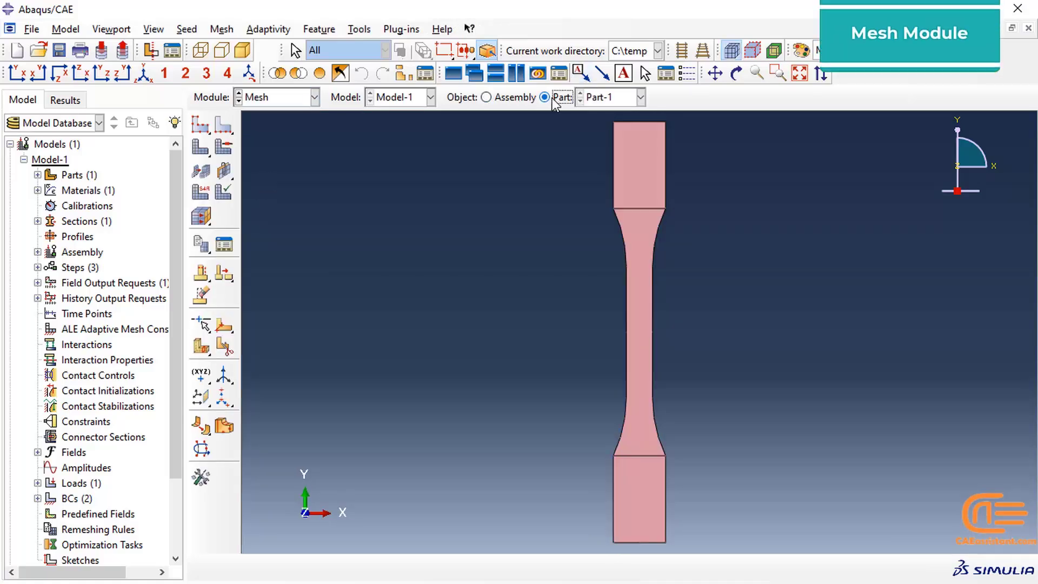
click(201, 192)
drag(537, 114, 738, 459)
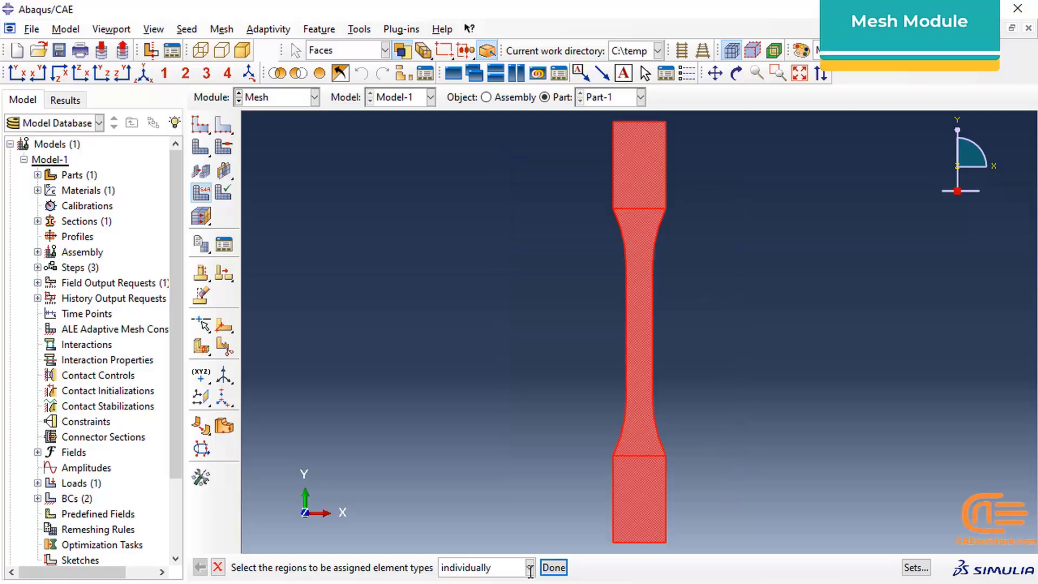
click(553, 567)
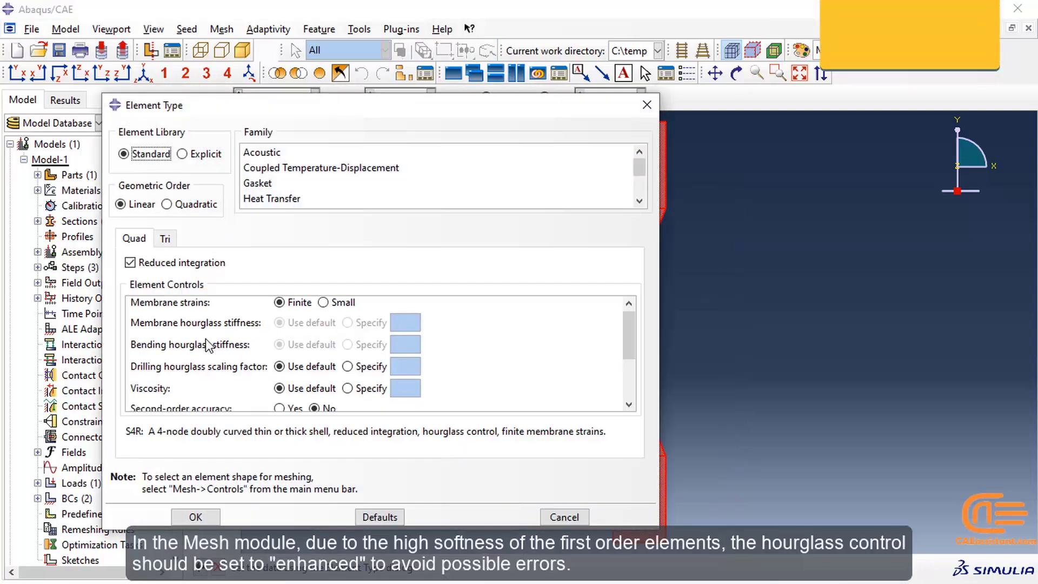
scroll(205, 339, down, 2)
scroll(212, 360, down, 2)
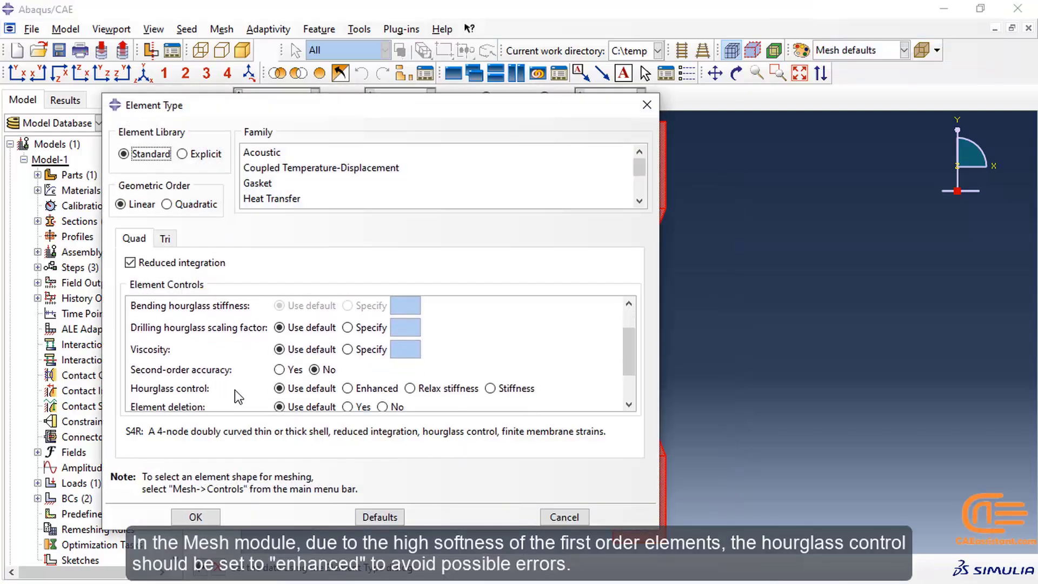
click(366, 393)
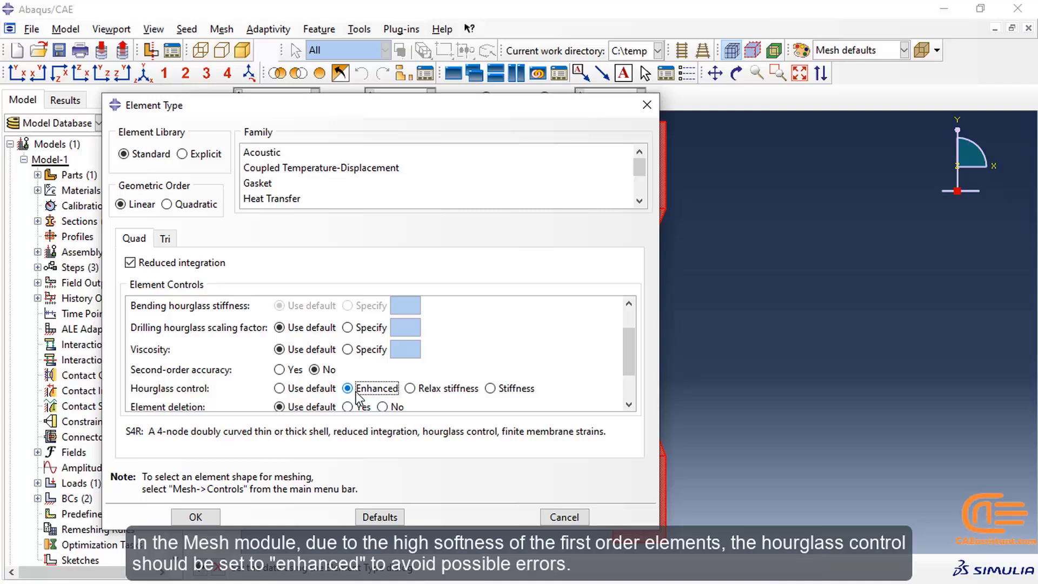
click(187, 518)
click(551, 564)
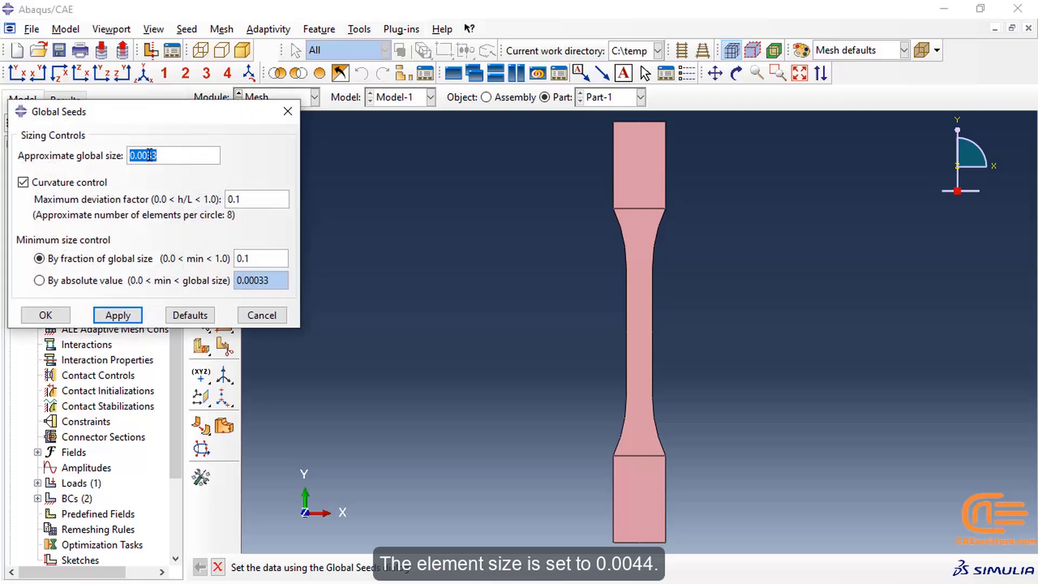
Step: Seed the part with an approximate global size of 0.0044 and generate its mesh
text(0.0044)
click(49, 316)
click(370, 566)
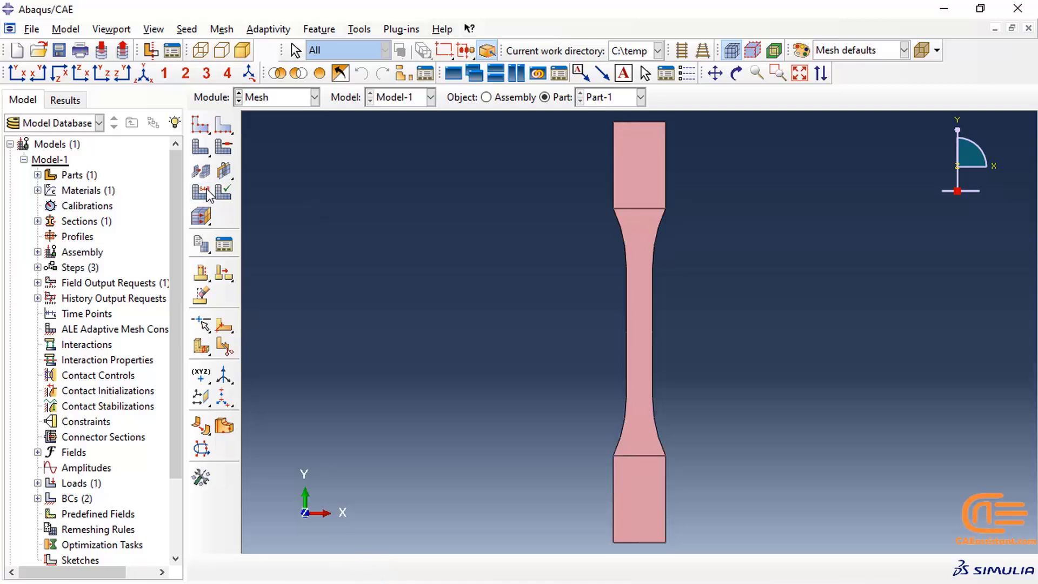
click(201, 172)
click(331, 567)
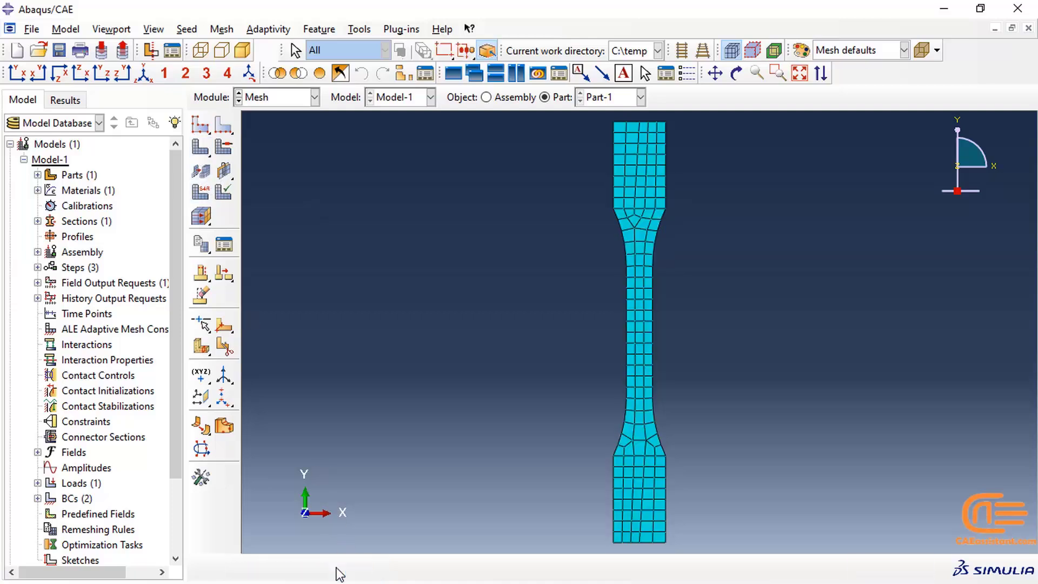
Step: In the Job module, create Job-1 for Model-1 with Avanzini_UMAT.for as its user subroutine file
click(264, 99)
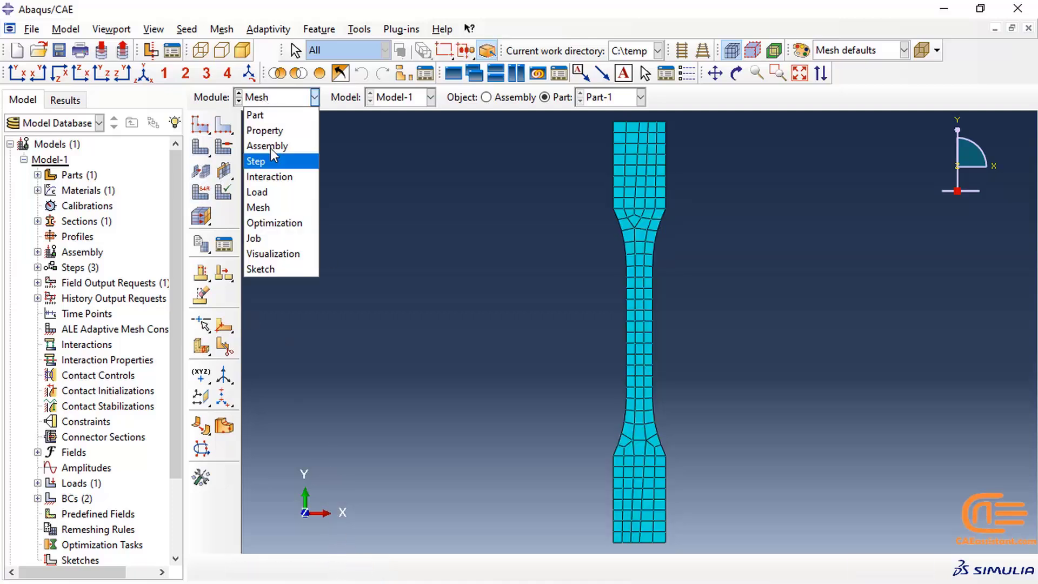
click(269, 238)
click(201, 126)
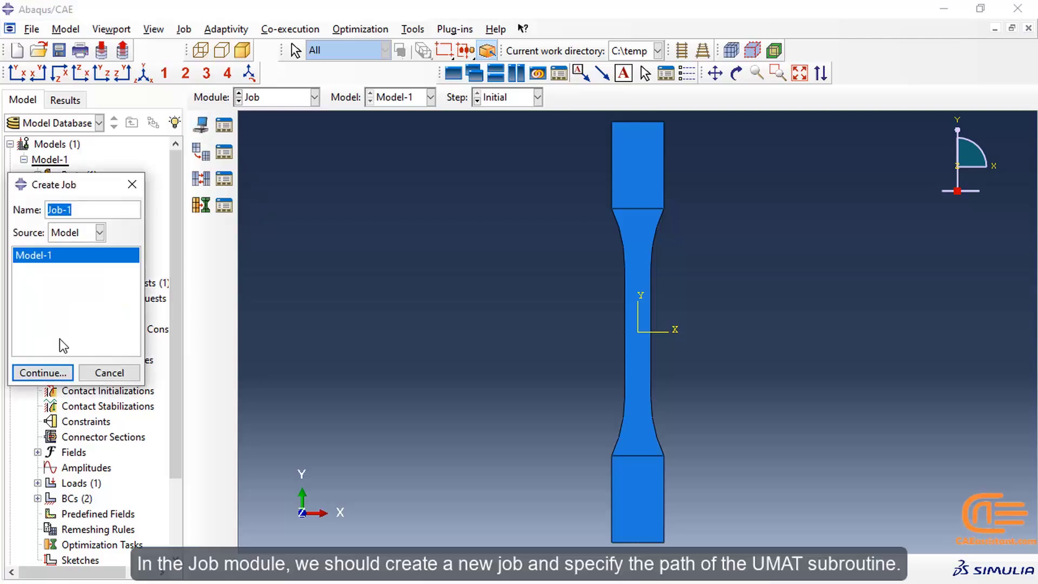
click(54, 371)
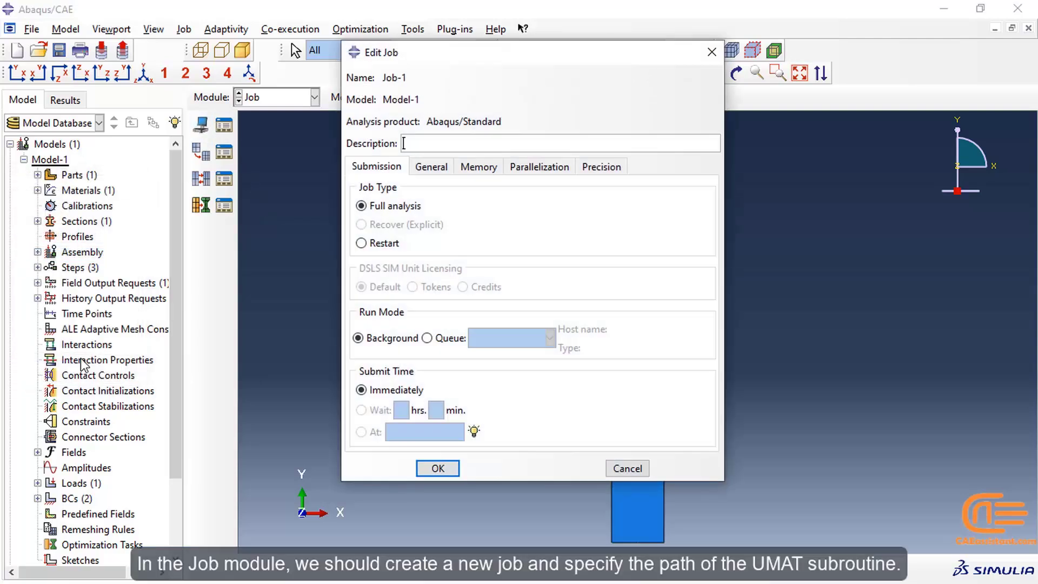
click(431, 167)
click(452, 339)
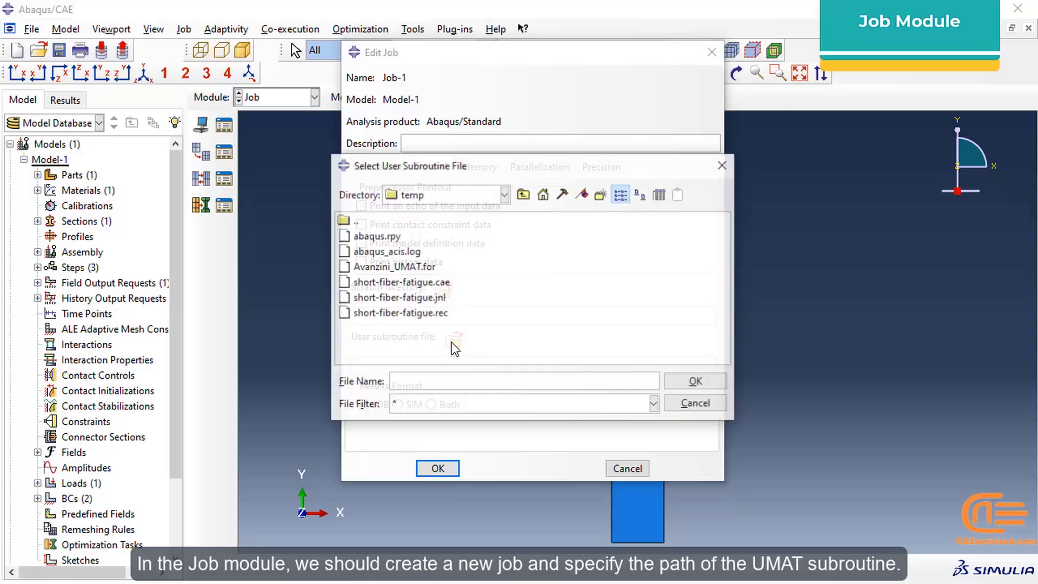
click(427, 267)
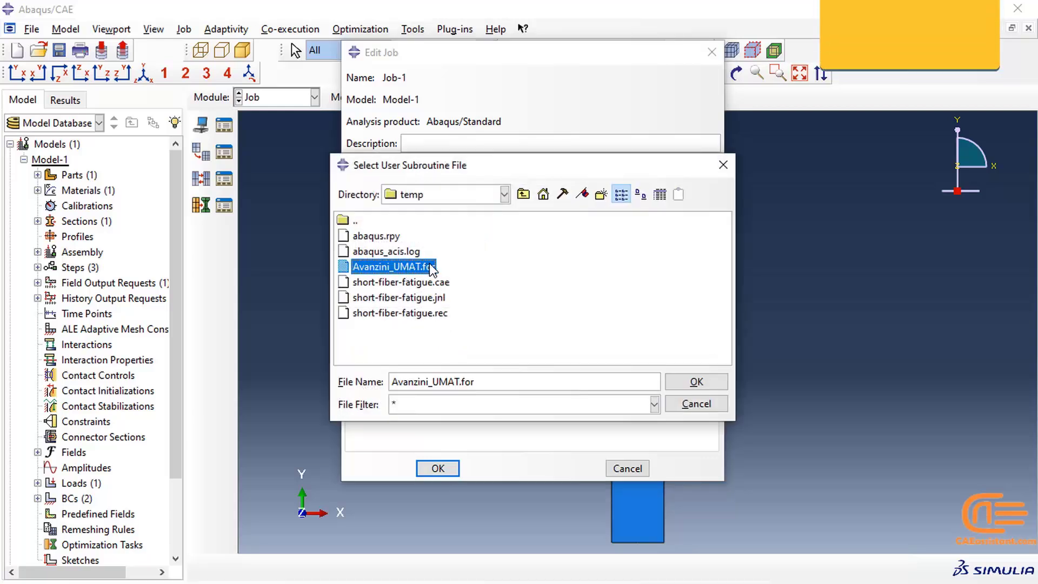
click(695, 381)
click(438, 467)
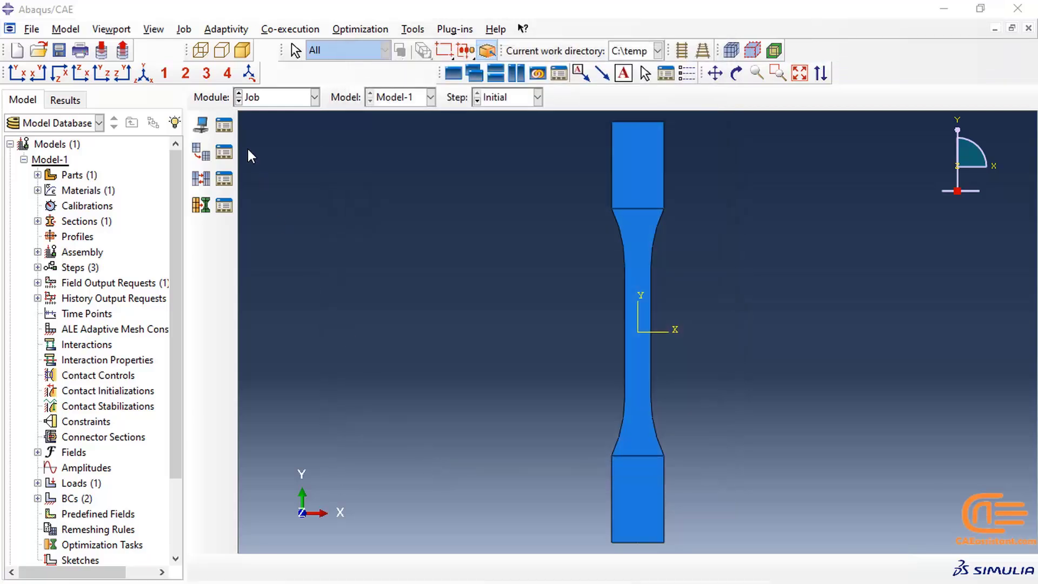
Step: Submit Job-1 for analysis and open its results
click(223, 125)
click(734, 258)
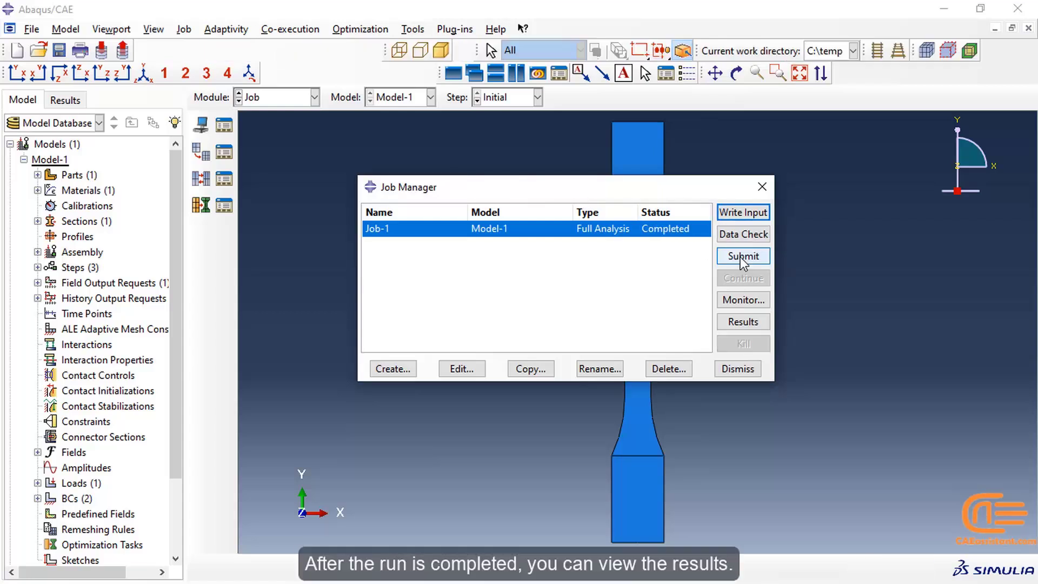
click(743, 321)
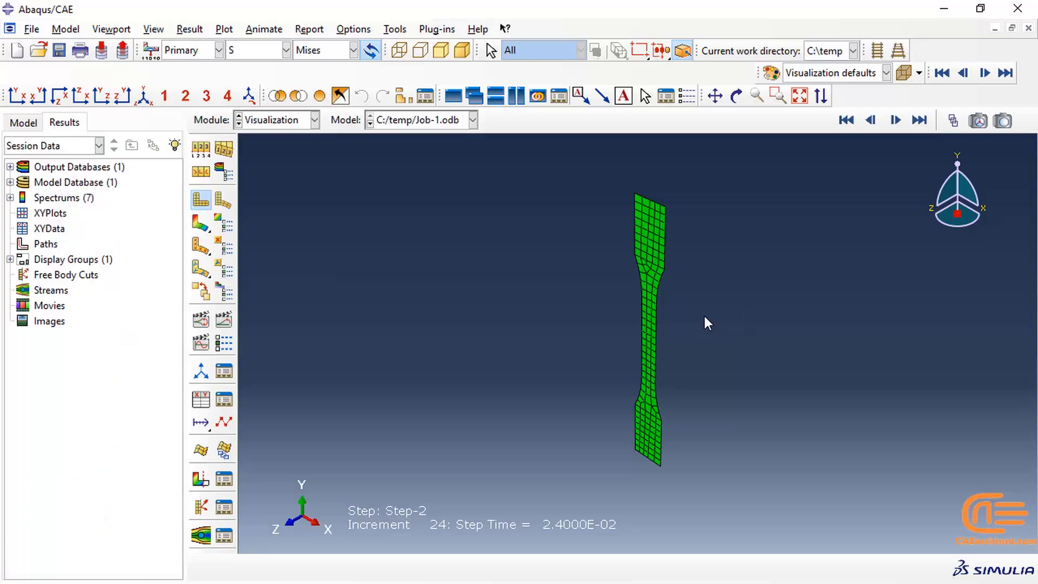
Step: Plot the Mises stress contours on the deformed specimen and render the shell thickness
click(201, 222)
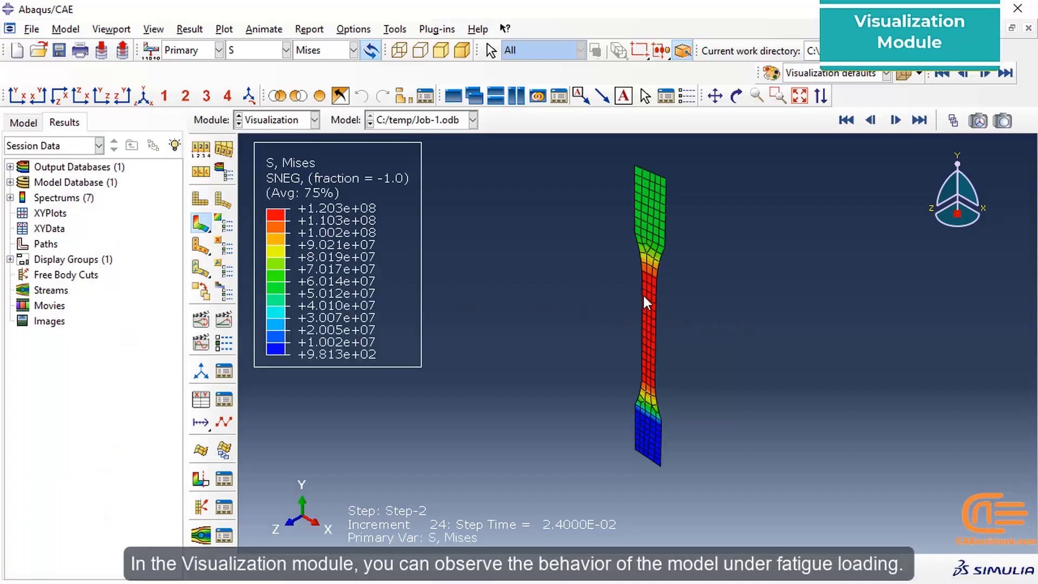
click(223, 172)
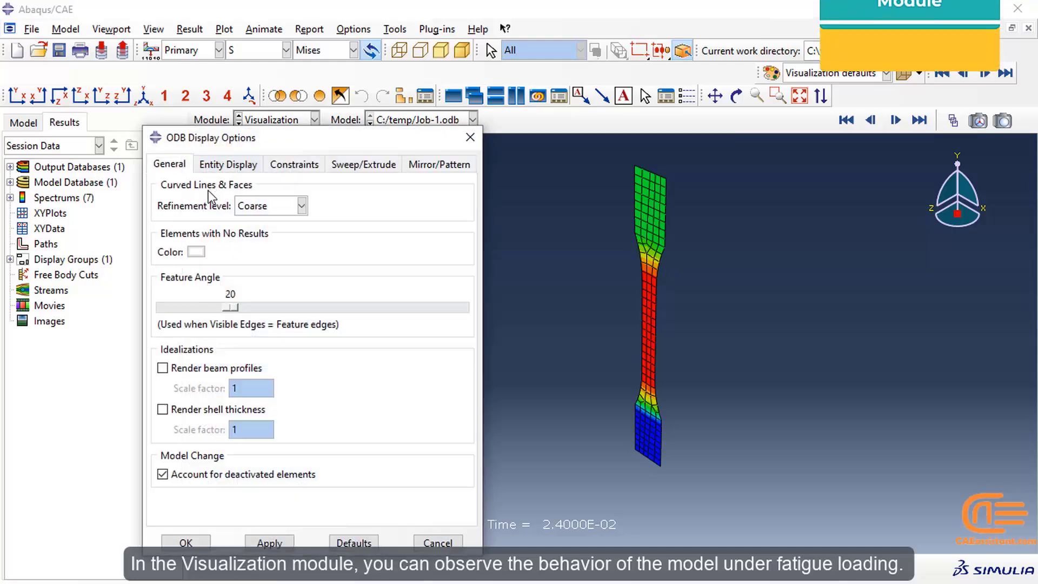
click(162, 409)
click(185, 543)
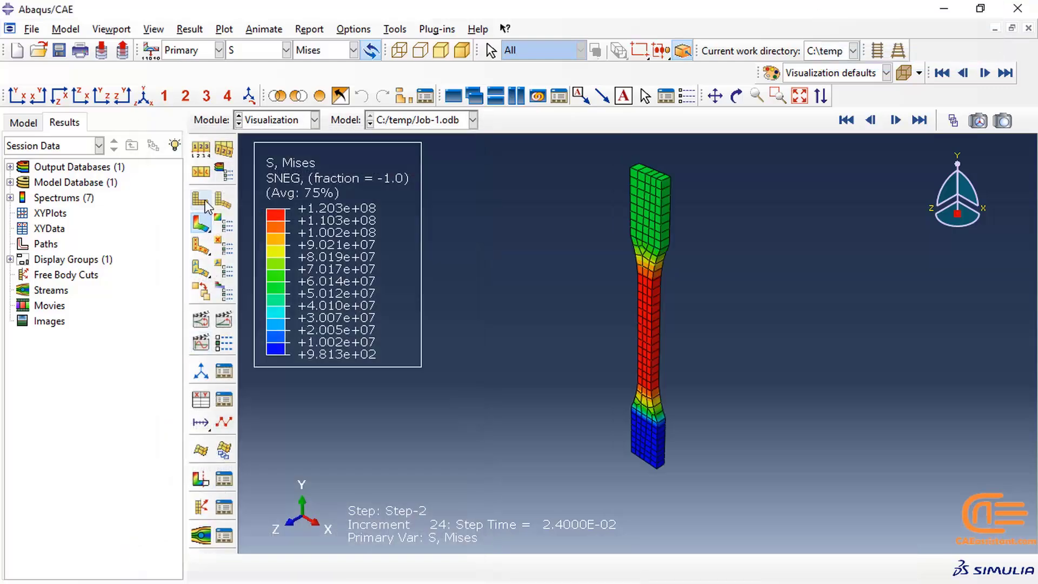
Step: View the contour plots of strain E, displacement U and state variable SDV1 in turn
click(239, 49)
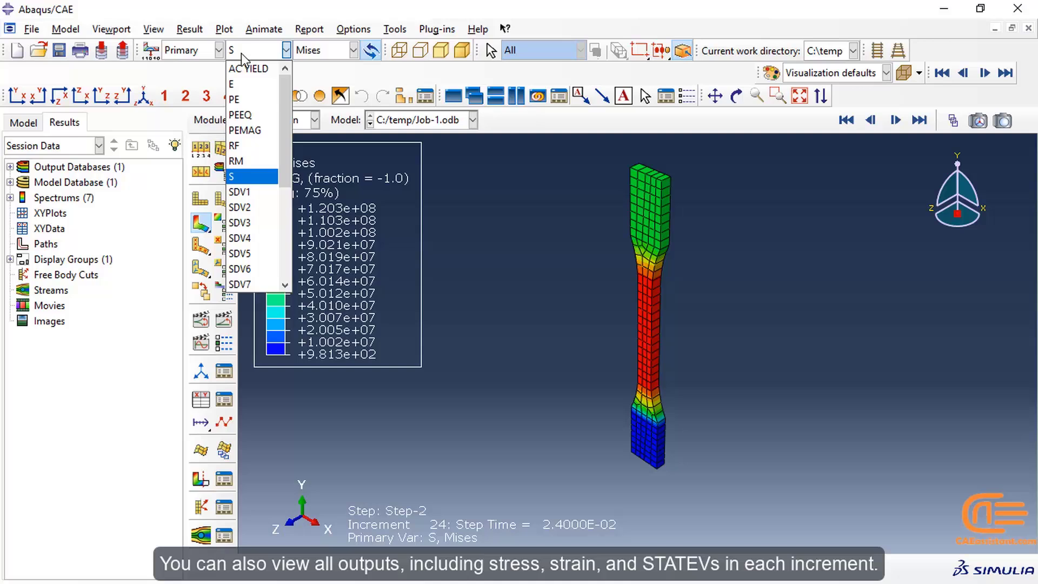
click(242, 85)
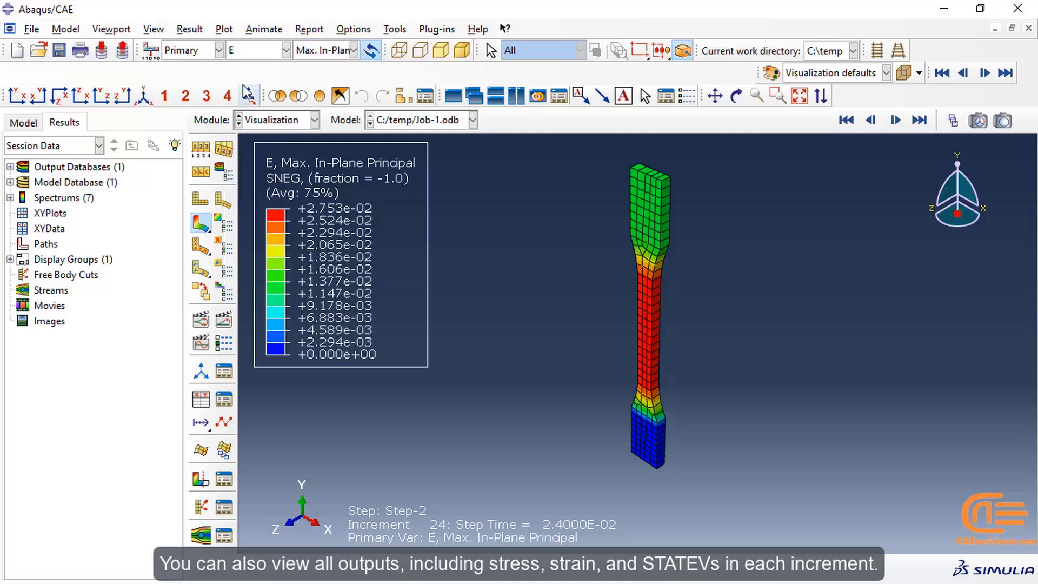
click(243, 50)
scroll(246, 237, down, 5)
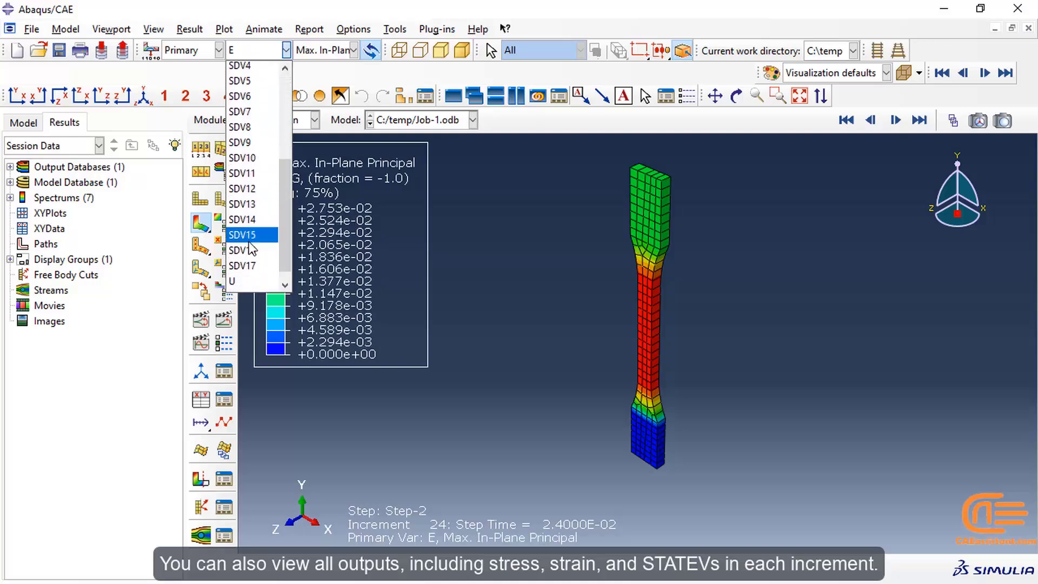
click(243, 267)
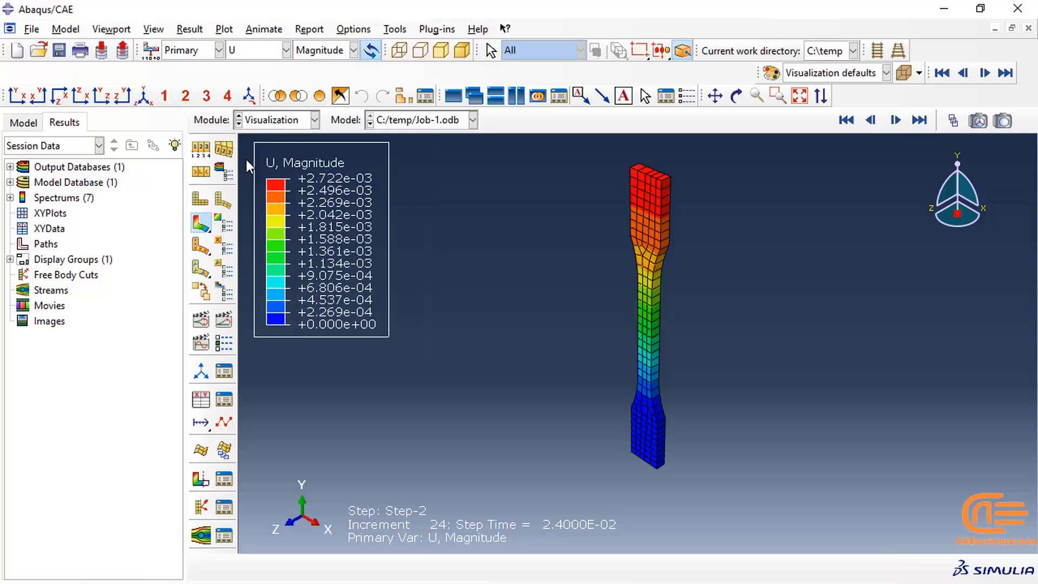
click(246, 50)
scroll(245, 162, up, 3)
click(244, 145)
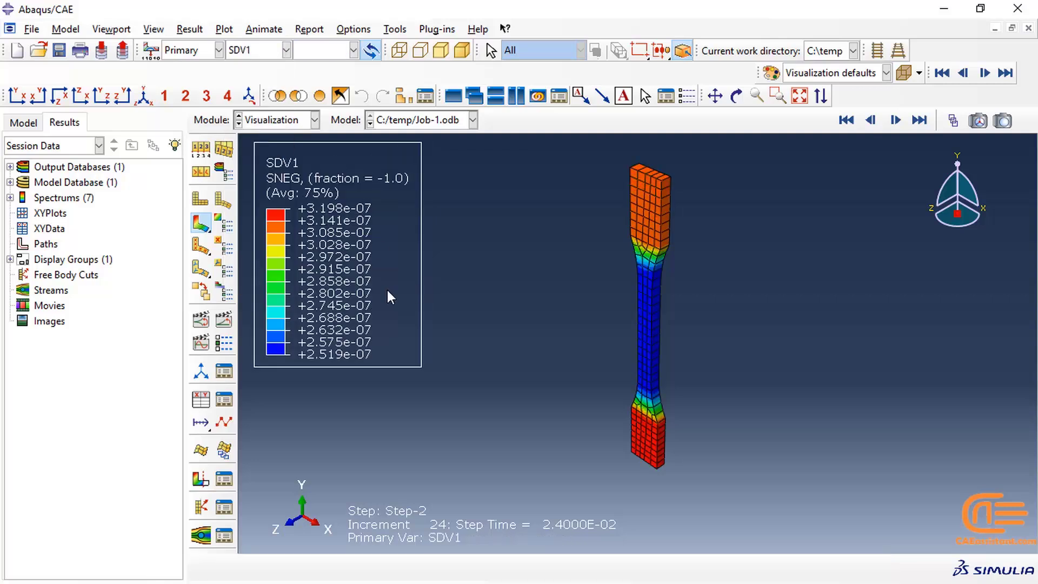
Step: Switch the contour plot back to S, Mises and play the time history animation
click(254, 50)
click(254, 111)
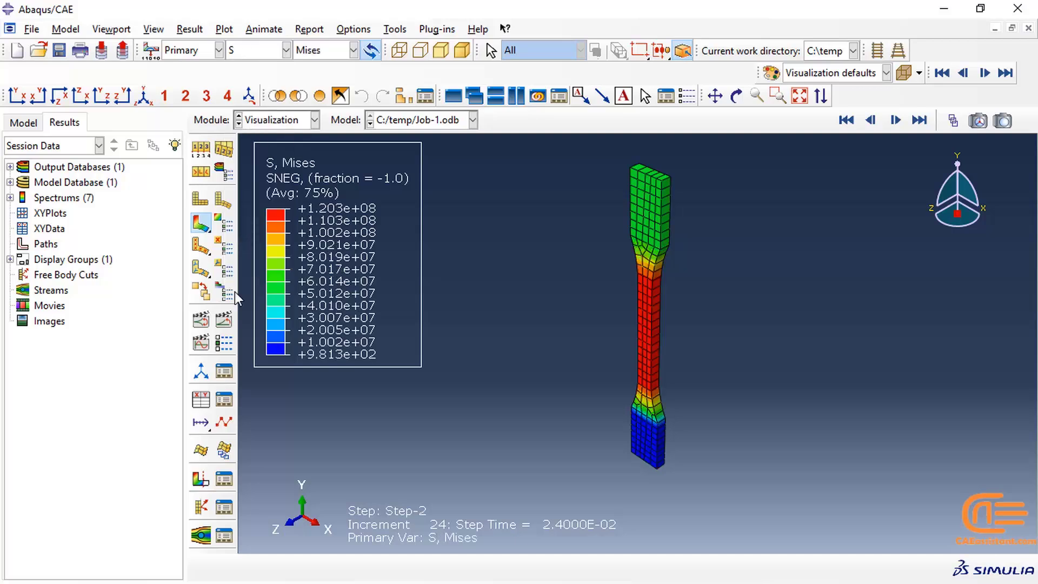
click(223, 321)
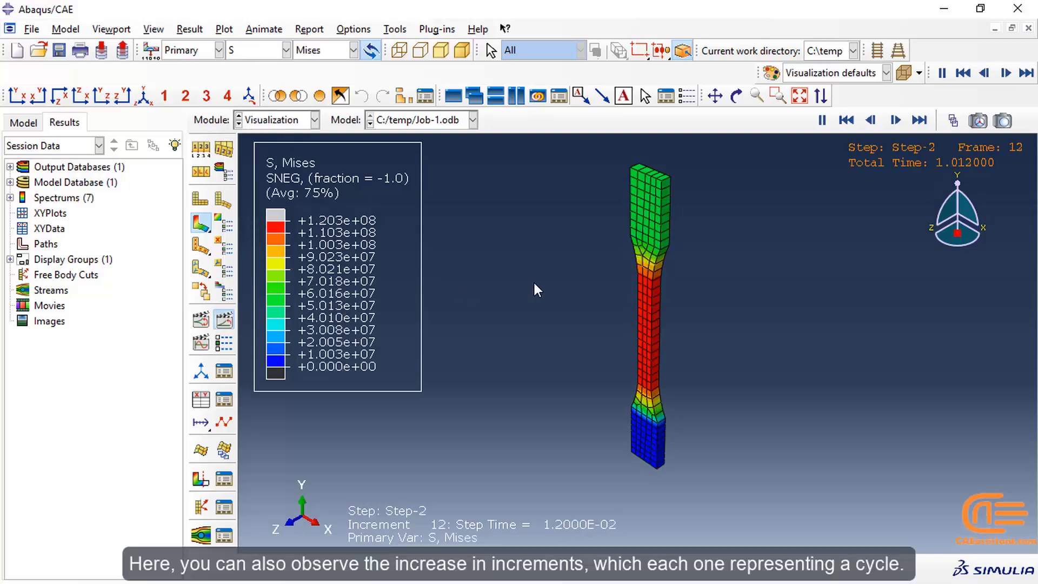